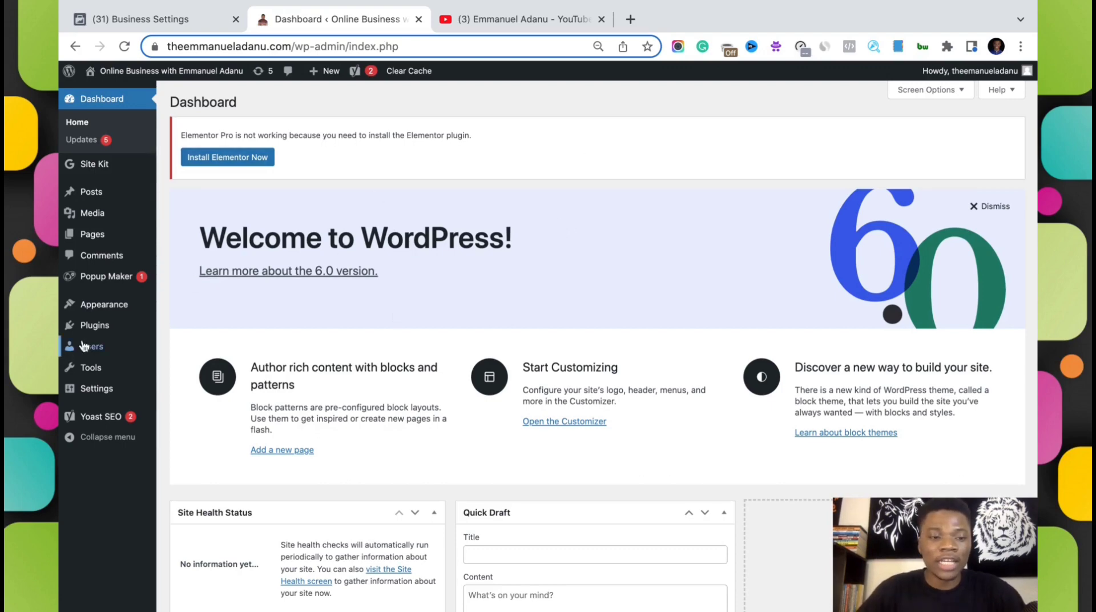
Search the plugin directory for Insert Headers and Footers and install it
mouse_move(90, 332)
left_click(182, 345)
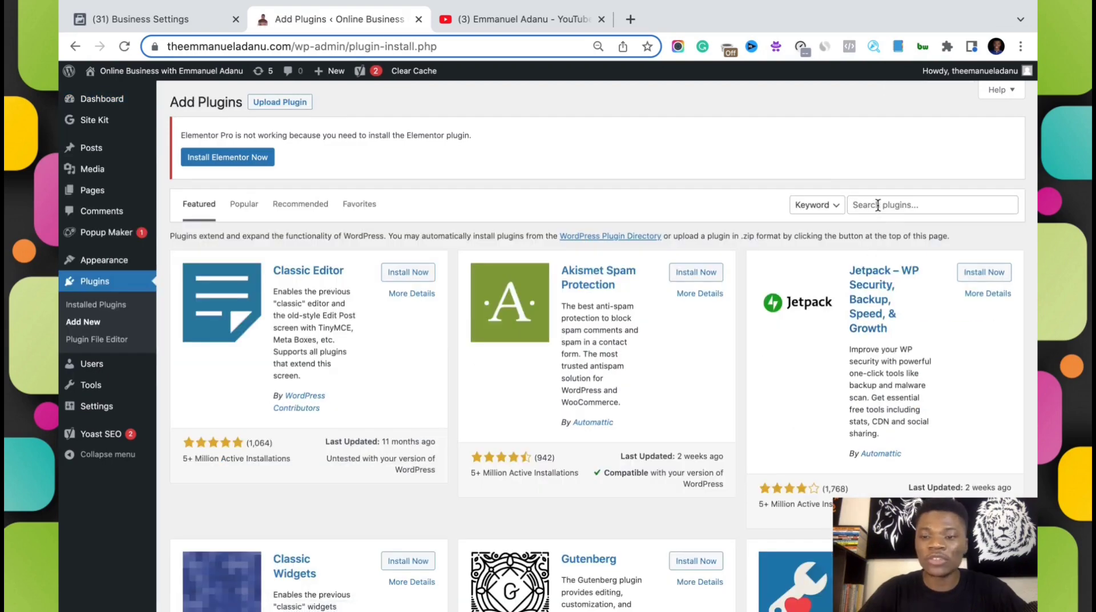
left_click(877, 205)
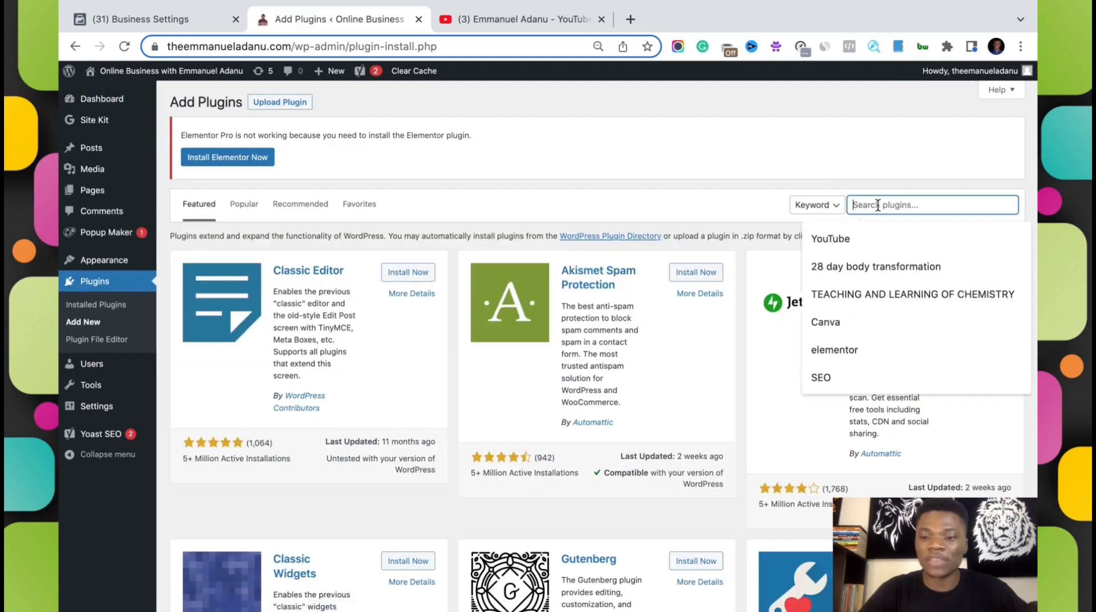
type("Insert")
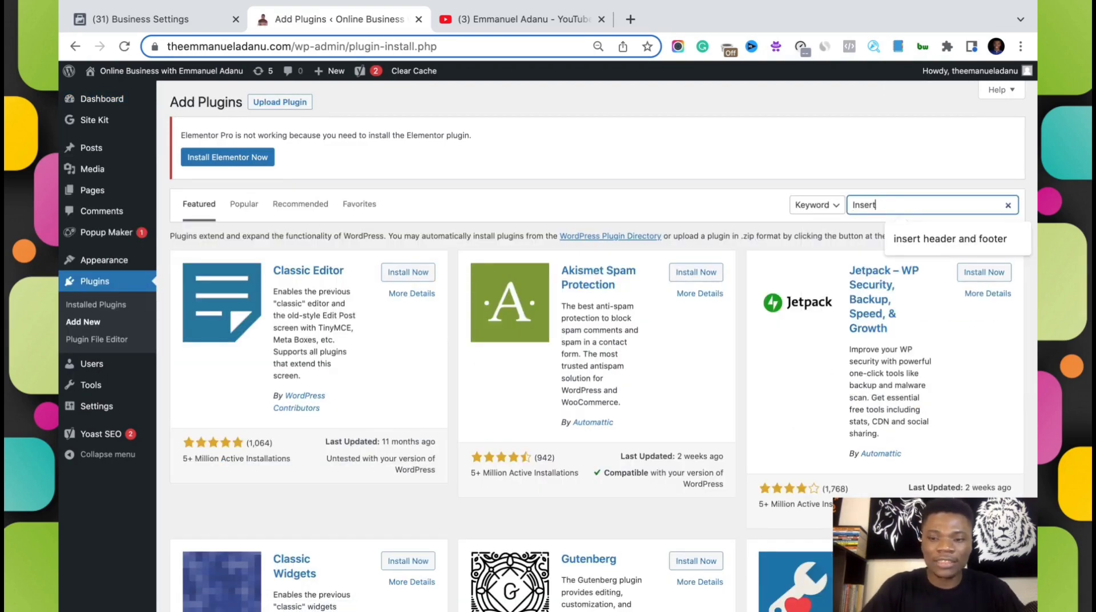
type(" Headers and Fo")
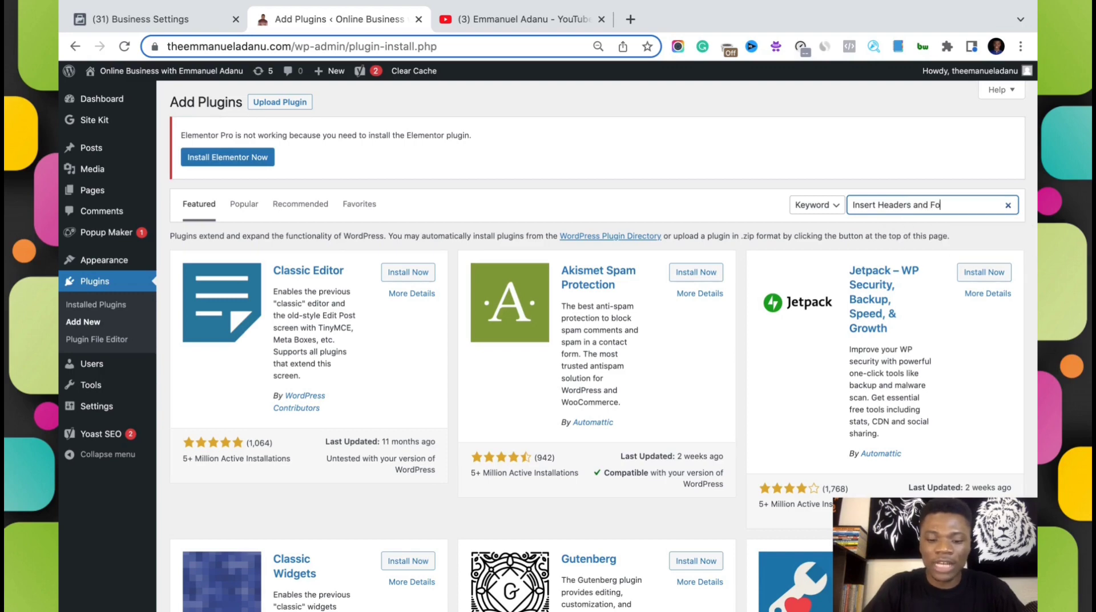
type("oters")
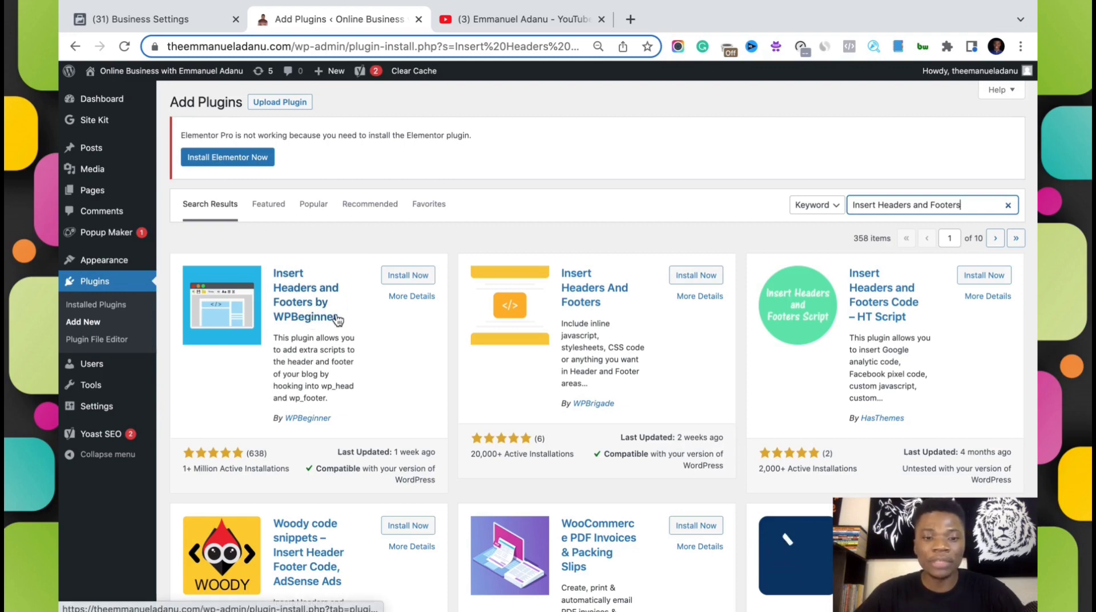
left_click(409, 277)
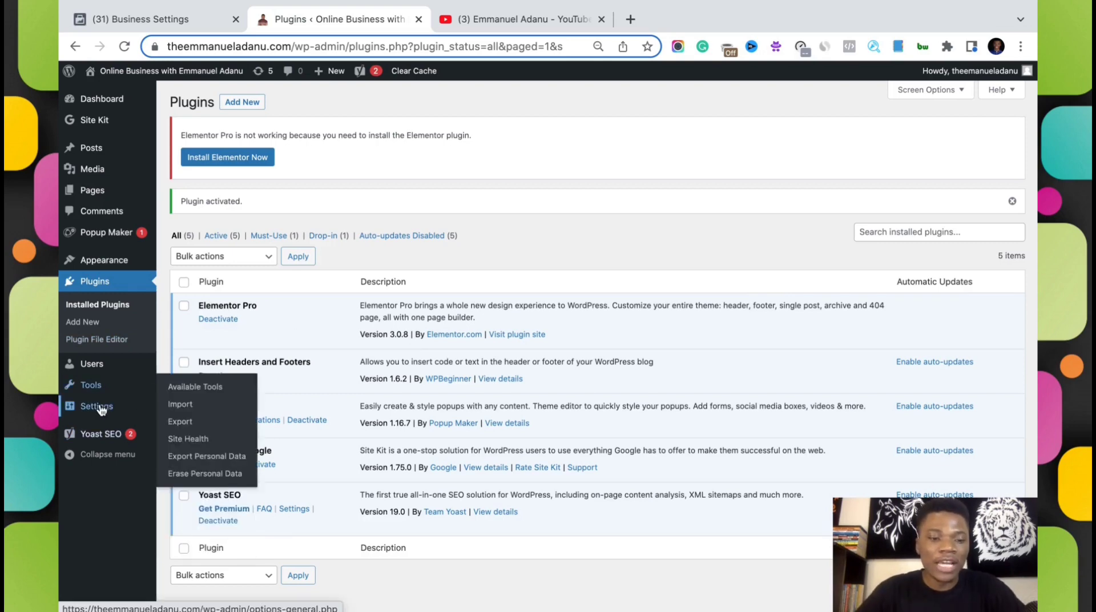
Open the Insert Headers and Footers settings, then go to the Business Settings pixels page
mouse_move(99, 408)
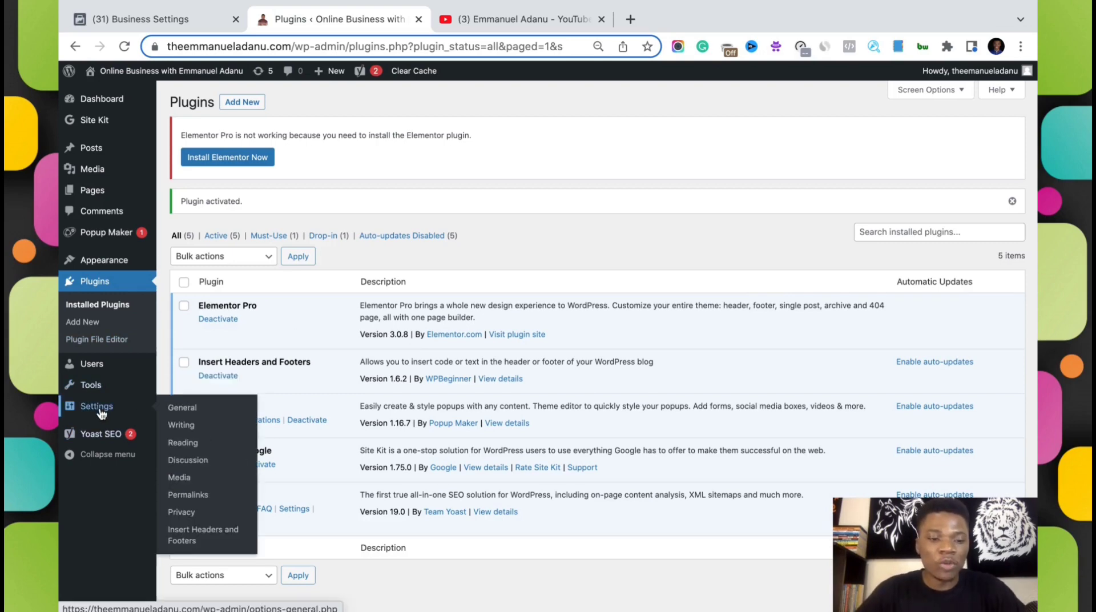
left_click(190, 539)
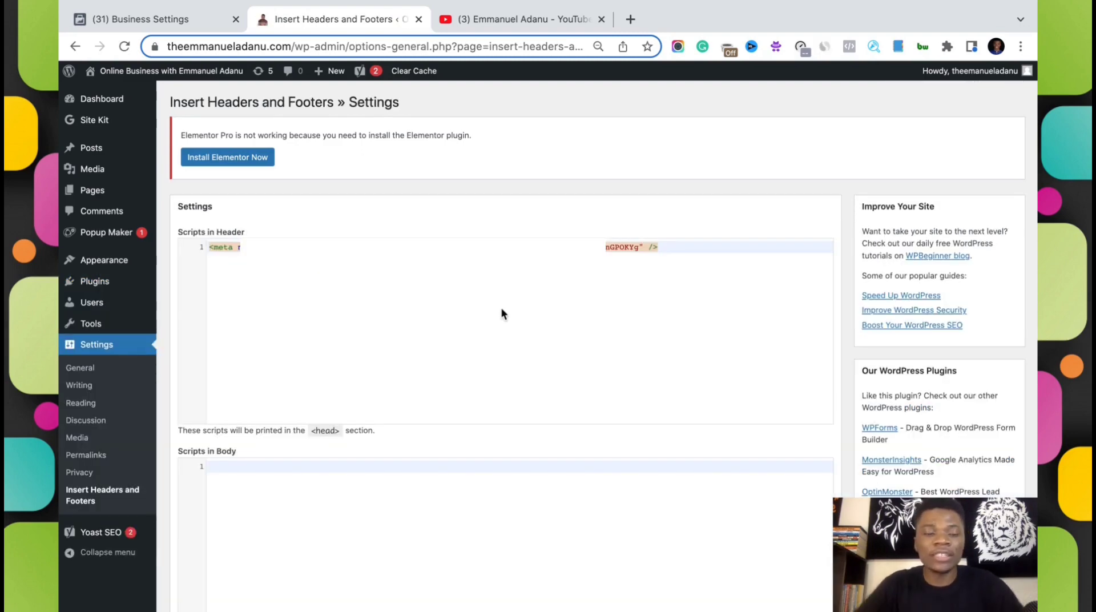
left_click(169, 23)
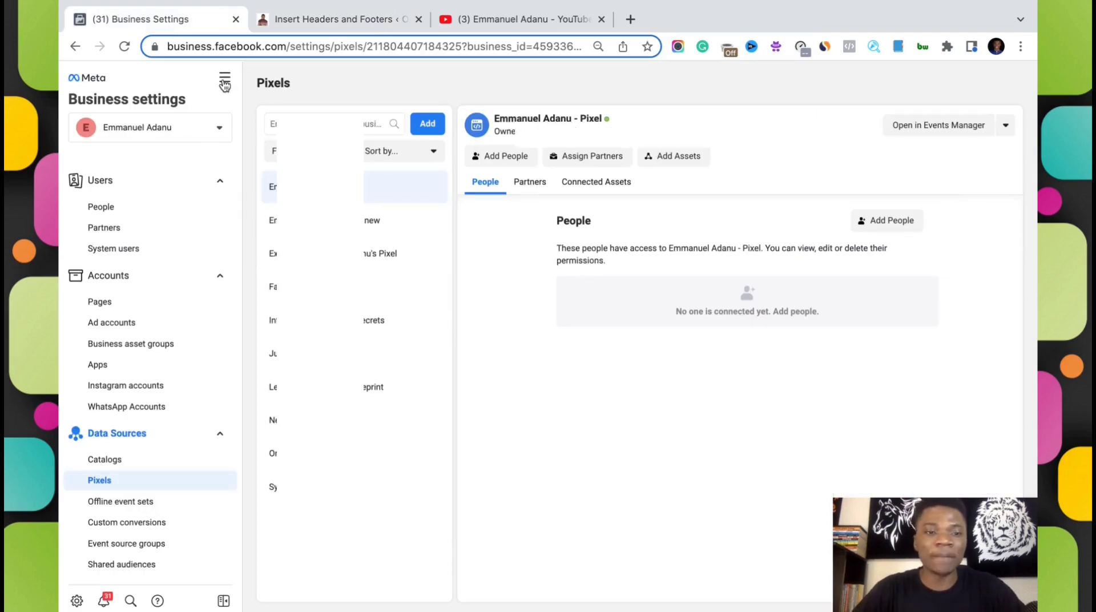
left_click(224, 80)
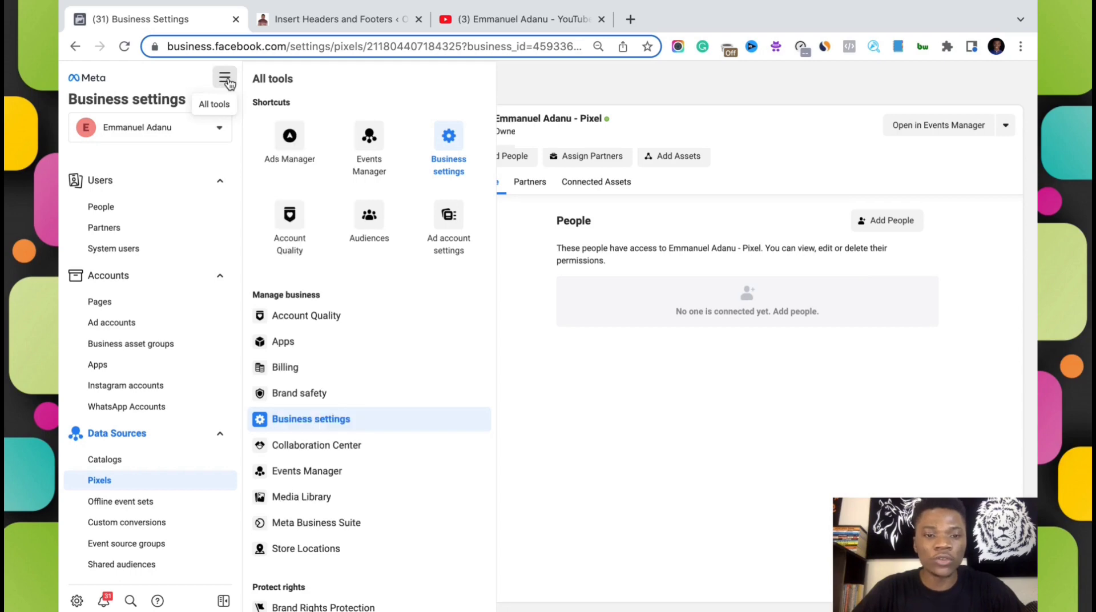
left_click(356, 419)
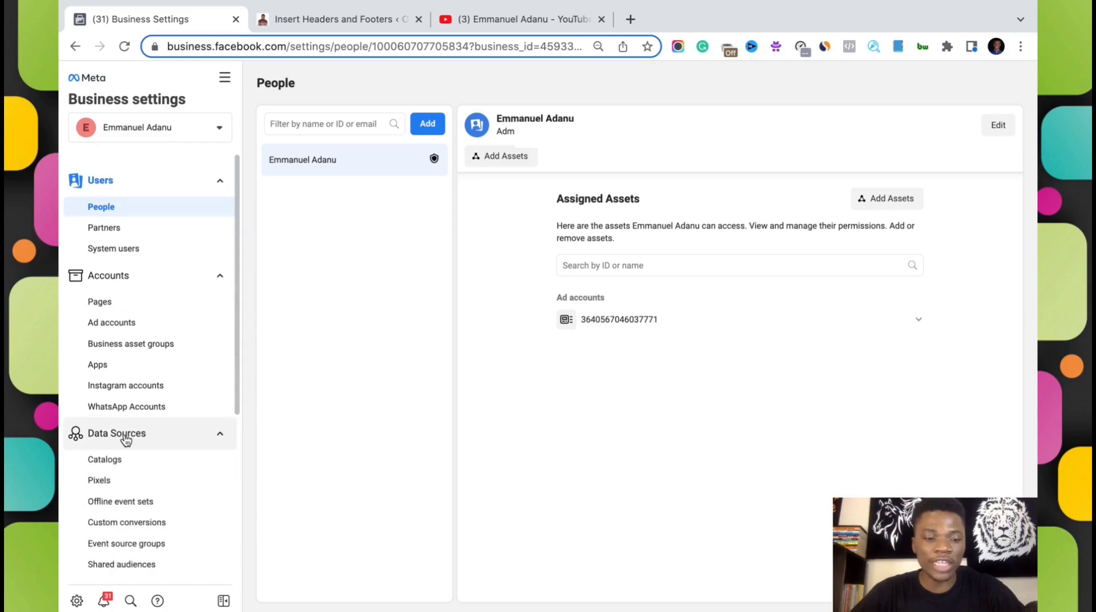
left_click(117, 482)
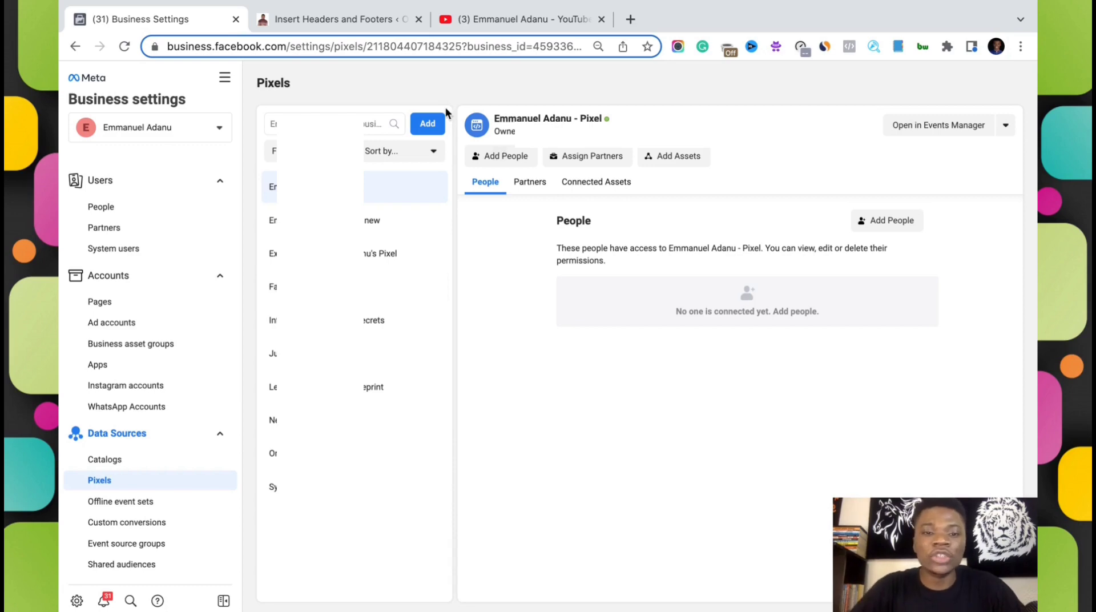
Add a new pixel named 'Wordpress Site'
left_click(429, 125)
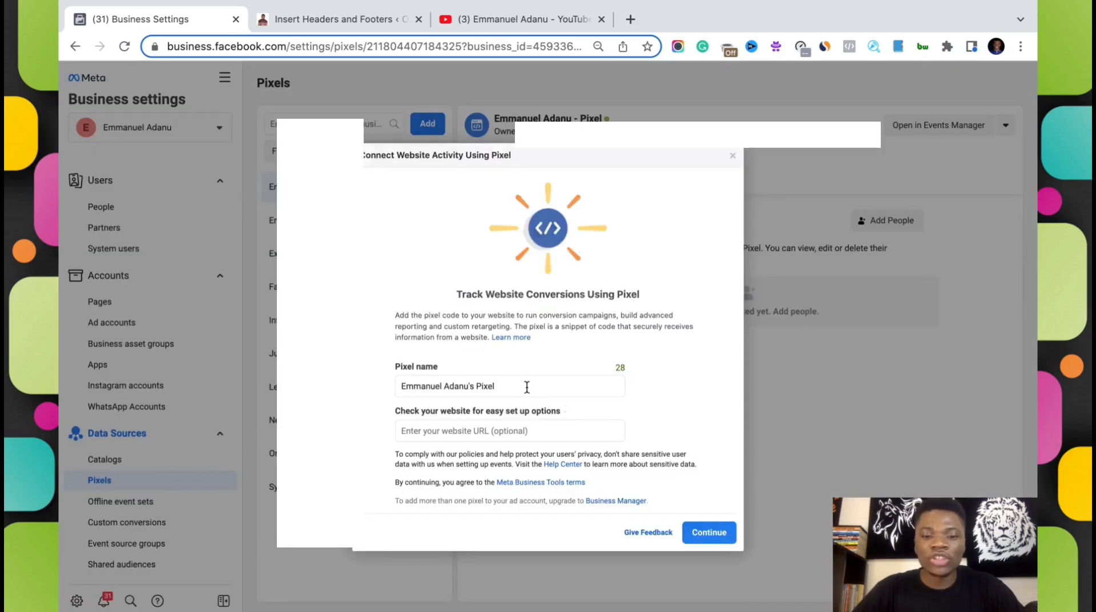
left_click(526, 387)
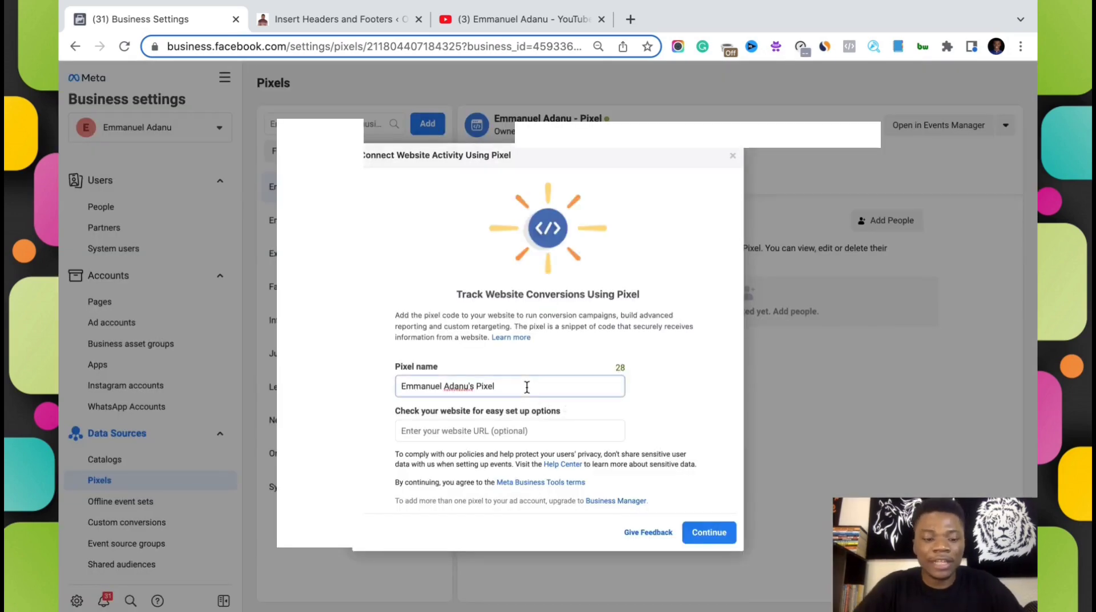
triple_click(526, 387)
type("Wordpress Site")
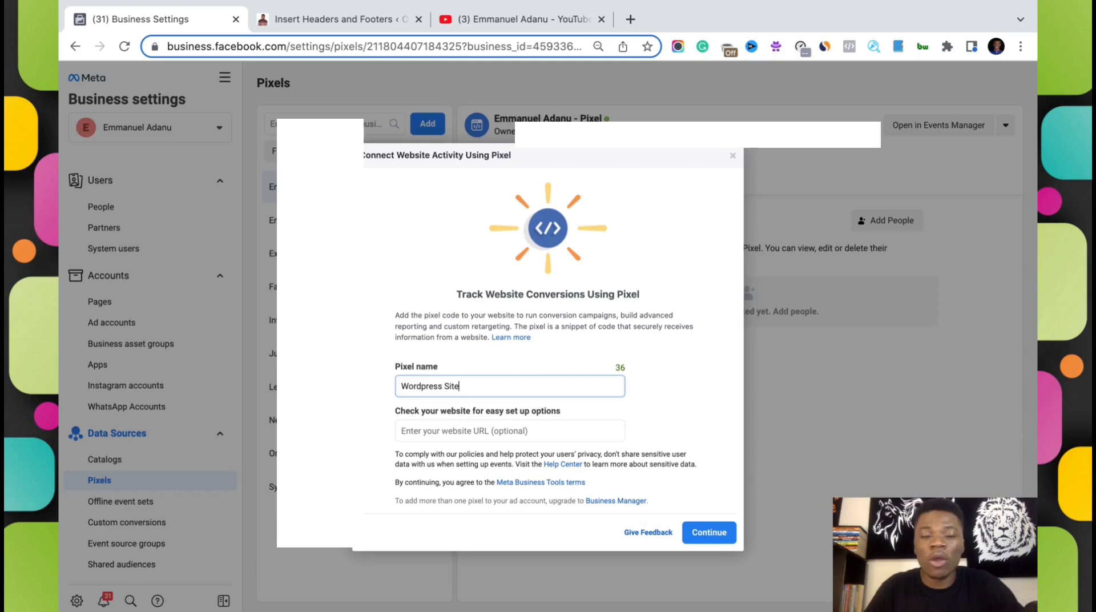
left_click(694, 529)
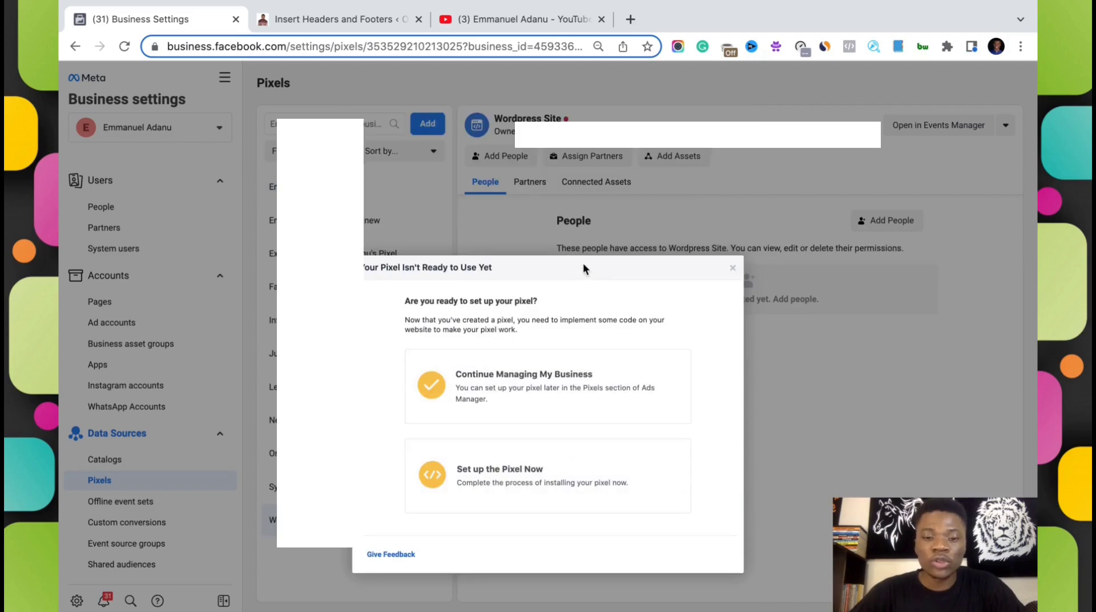
Set up the pixel now with manual code and copy its base code
triple_click(582, 265)
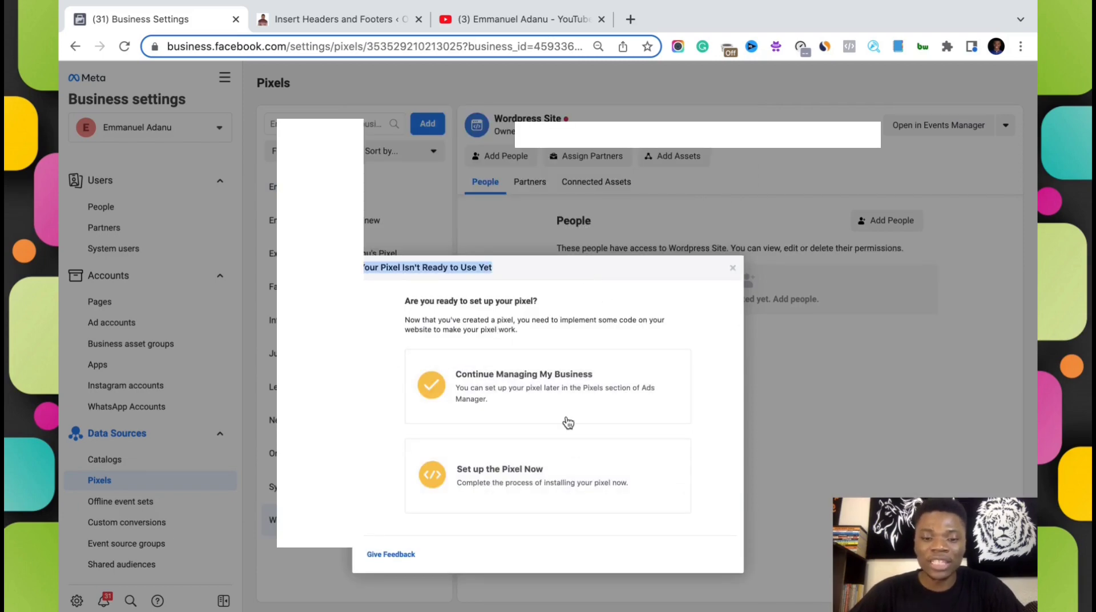
left_click(525, 485)
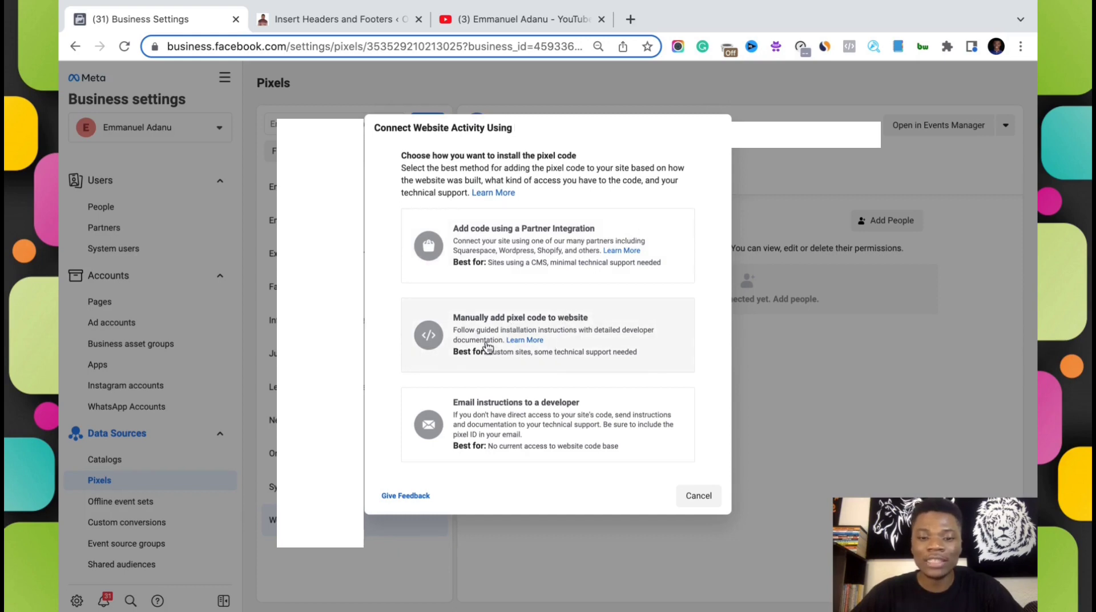
left_click(571, 324)
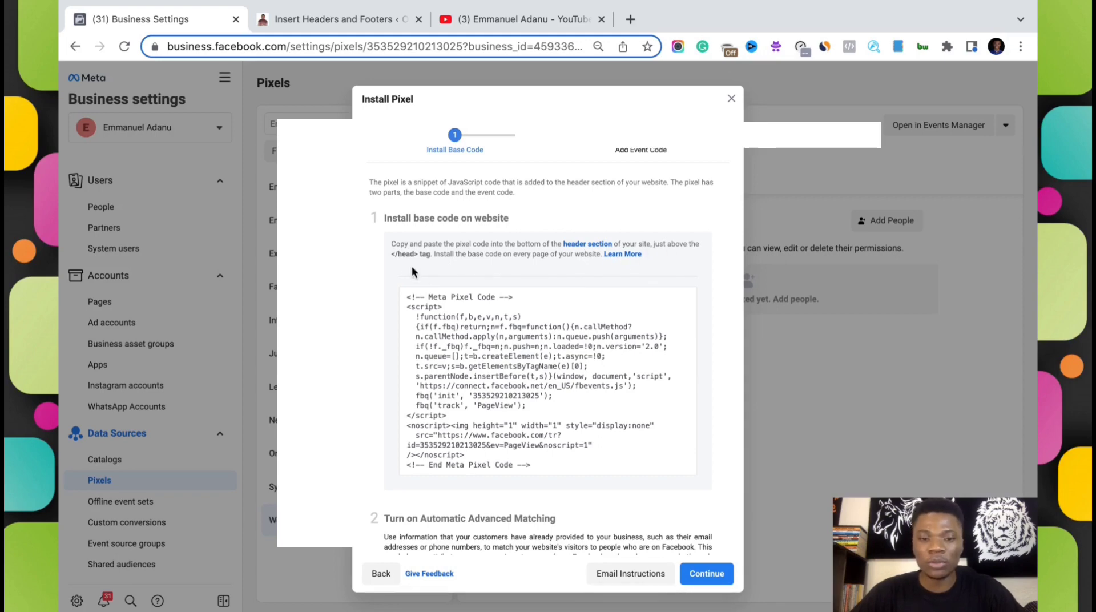
left_click(546, 393)
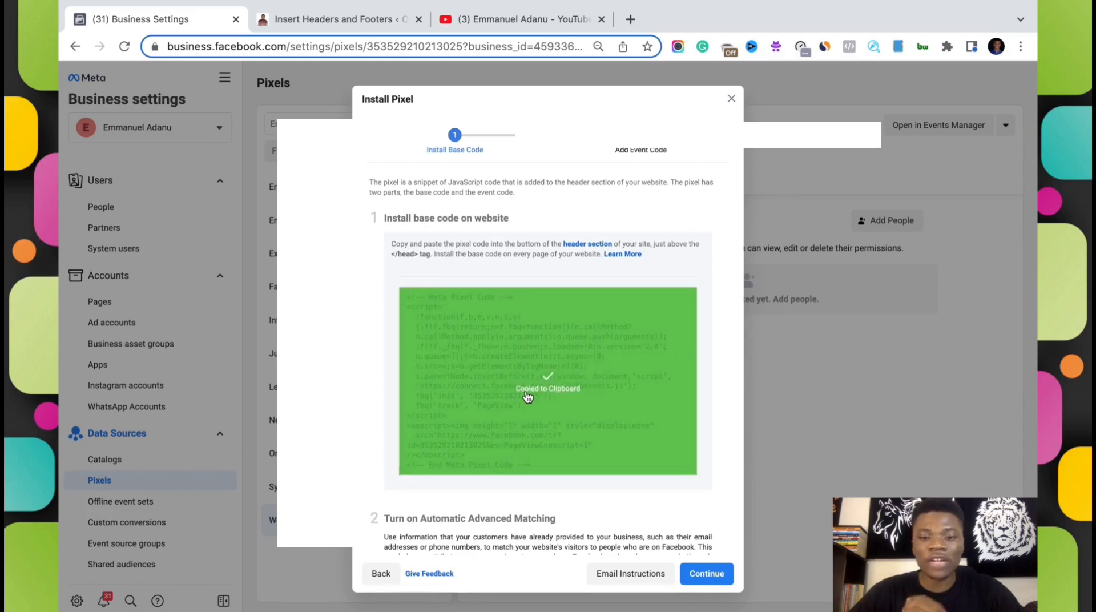
left_click(326, 19)
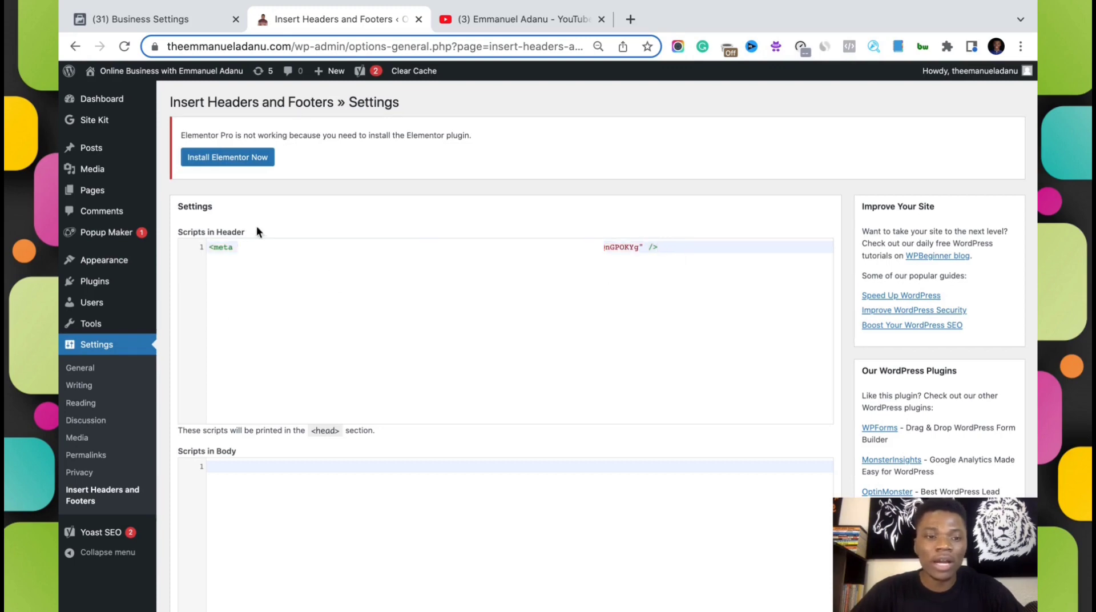
Paste the Meta Pixel base code below the meta tag in Scripts in Header and save
scroll(256, 225, "down", 1)
scroll(256, 225, "up", 1)
scroll(255, 228, "down", 4)
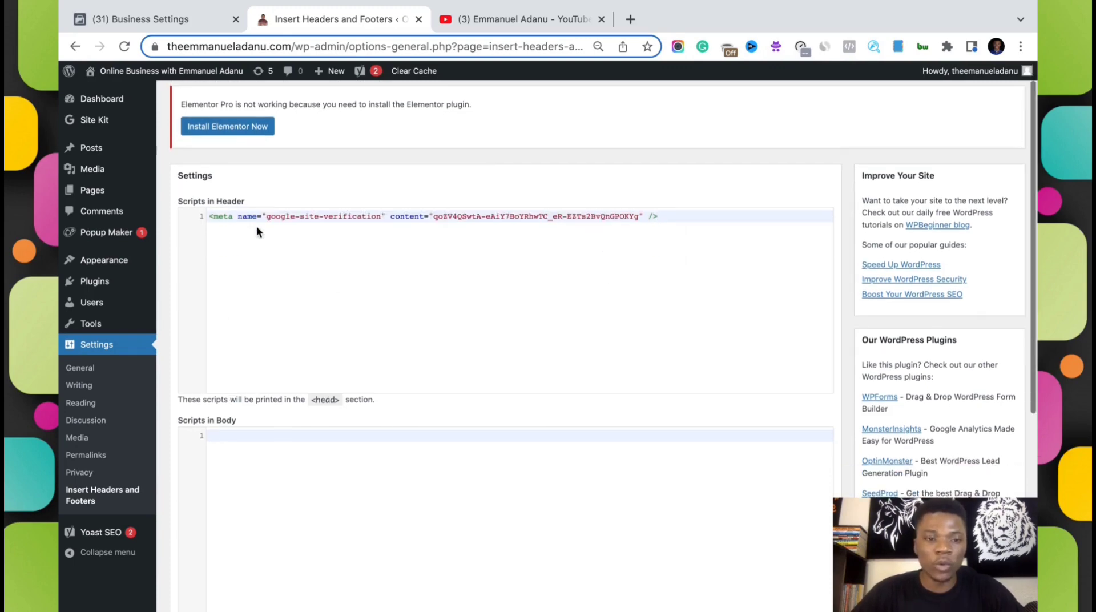
scroll(302, 315, "down", 7)
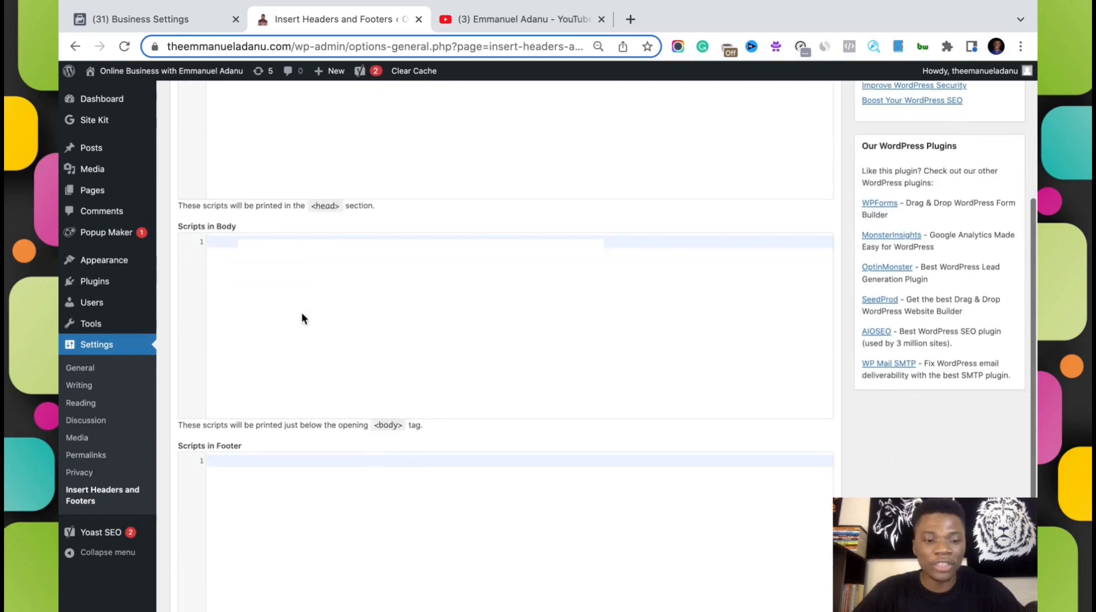
scroll(492, 341, "up", 11)
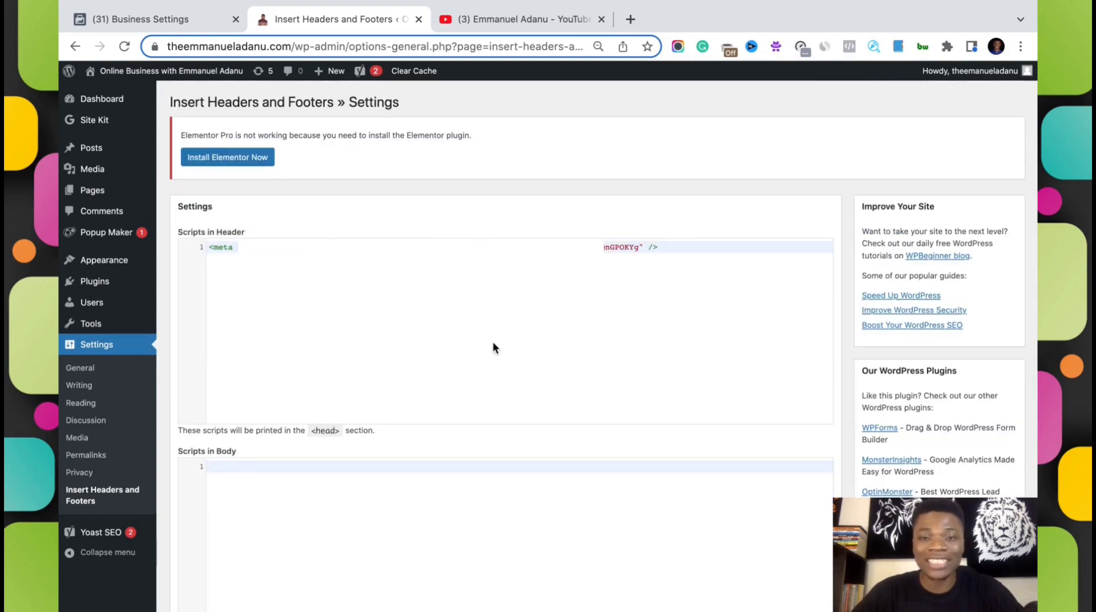
key("Return")
key("Return")
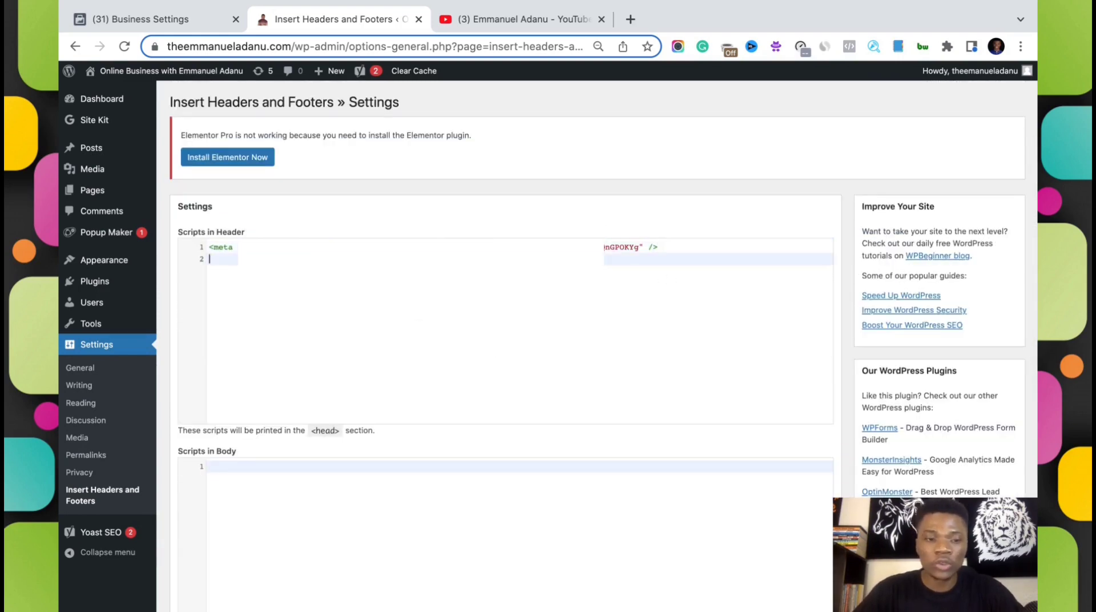
key("super+v")
scroll(847, 348, "down", 5)
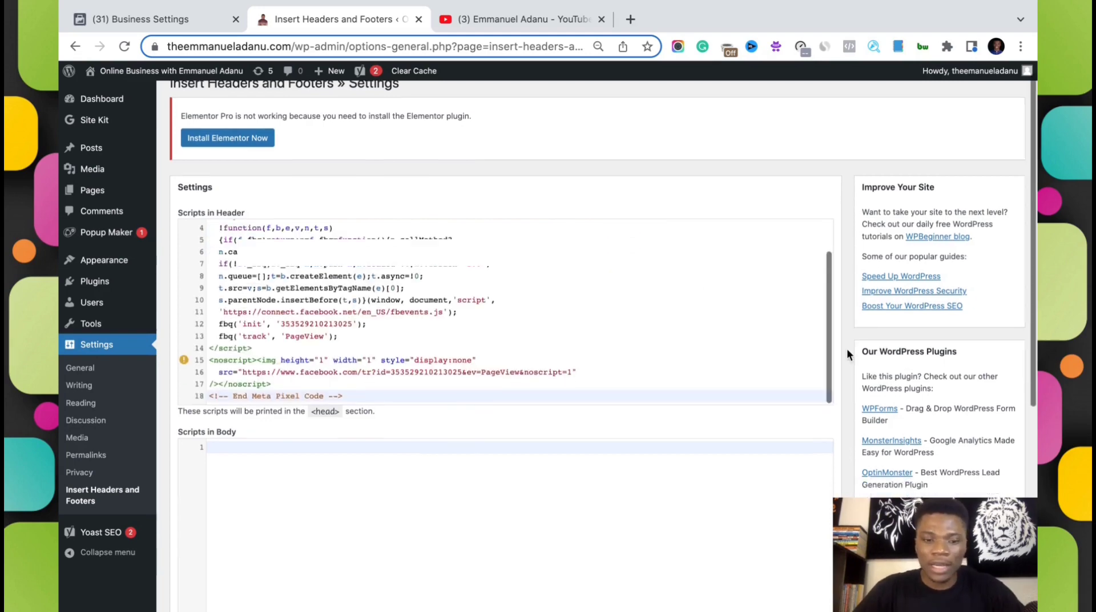
scroll(846, 351, "down", 2)
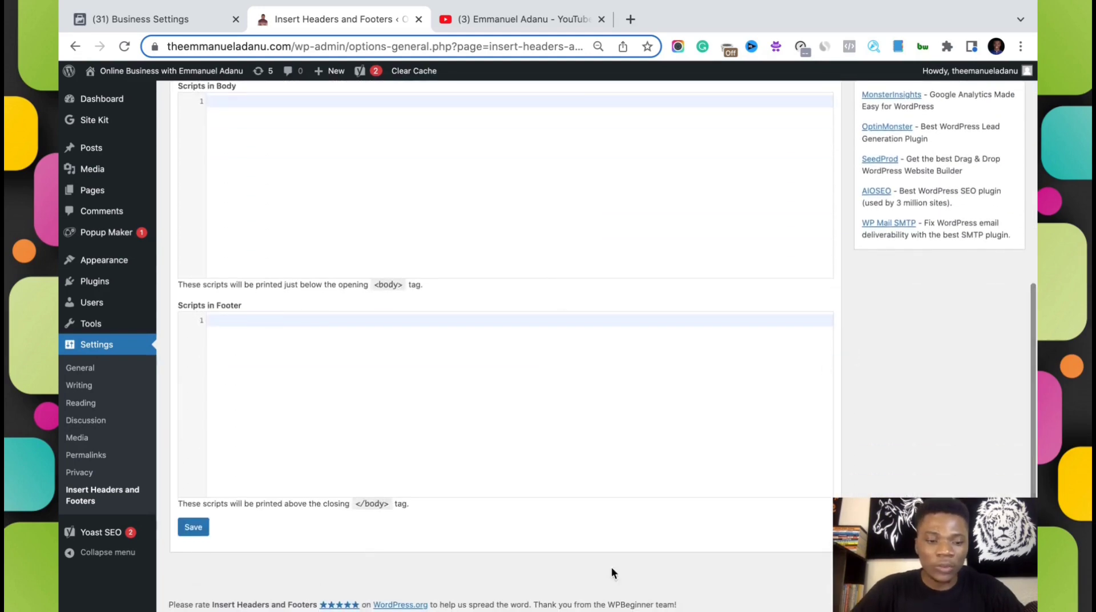
left_click(193, 527)
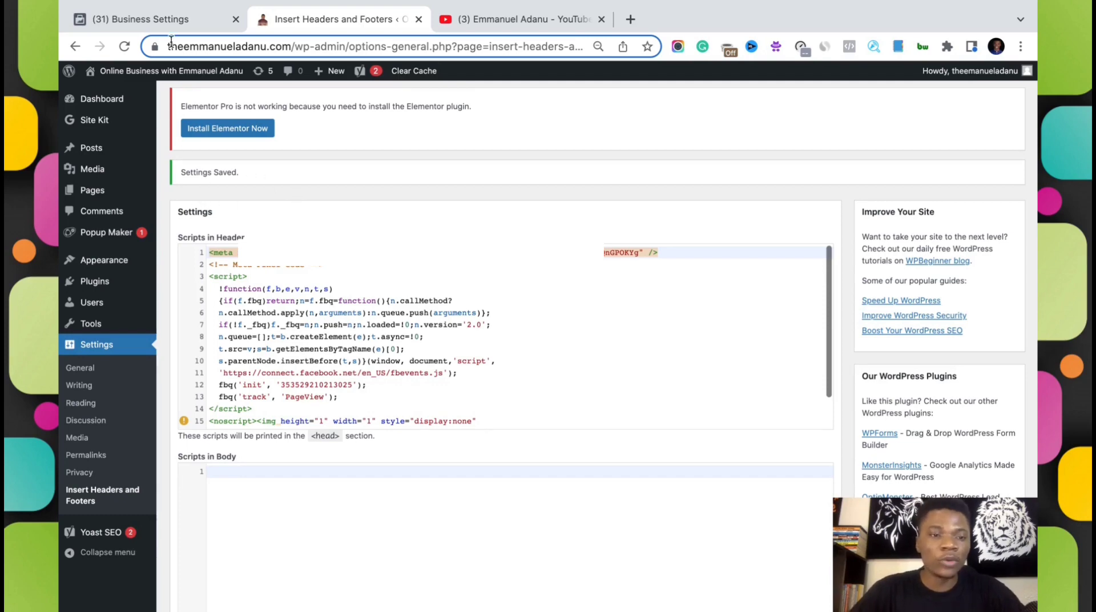
left_click(157, 21)
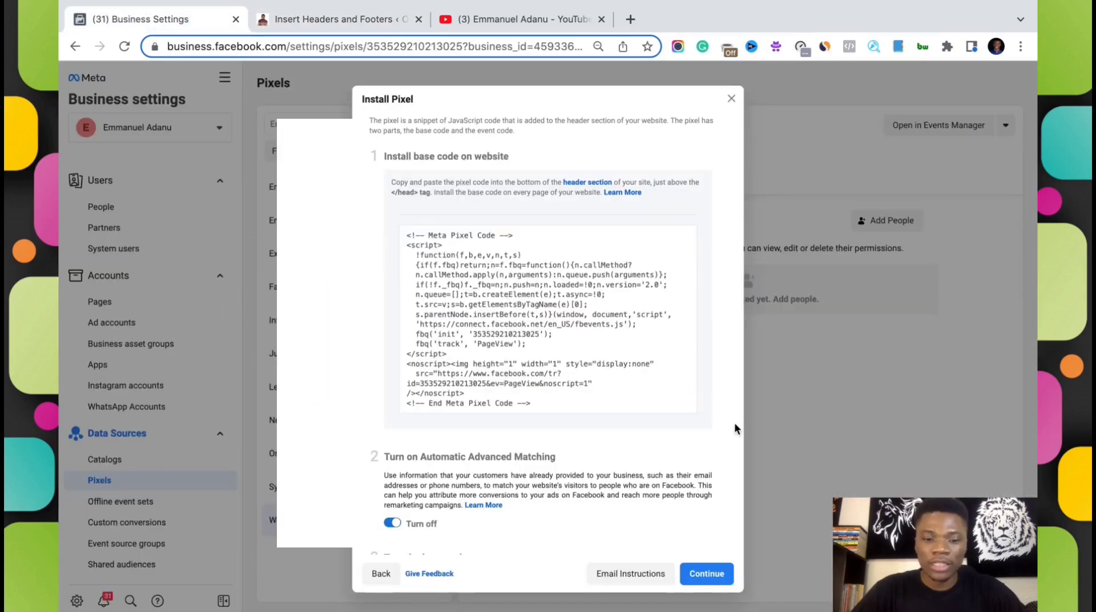
Copy the WordPress site's full https address from the browser address bar
scroll(734, 422, "down", 3)
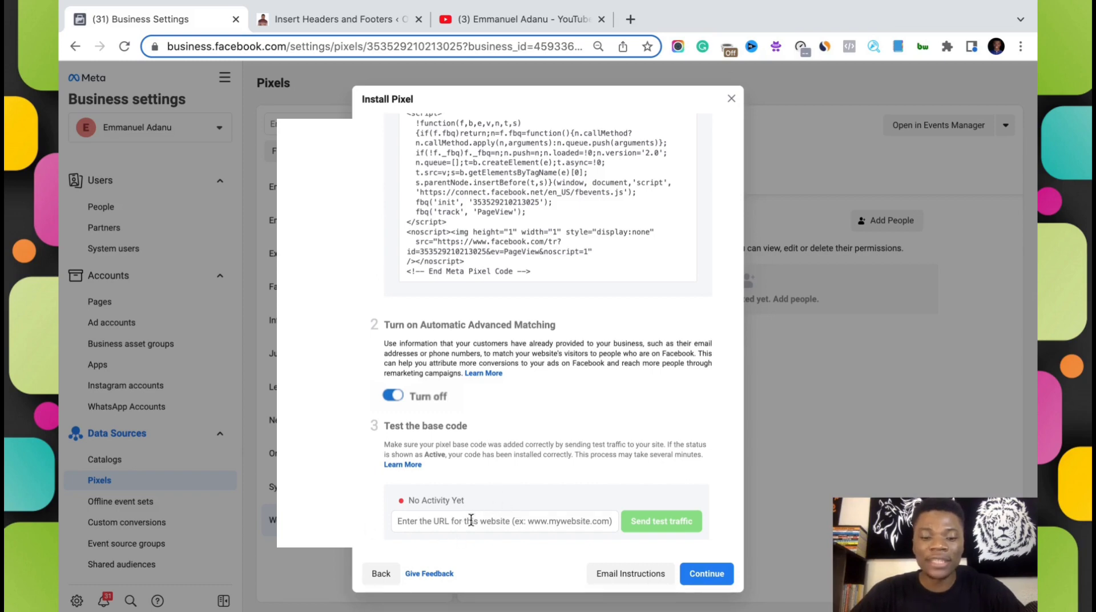
left_click(402, 165)
left_click(323, 22)
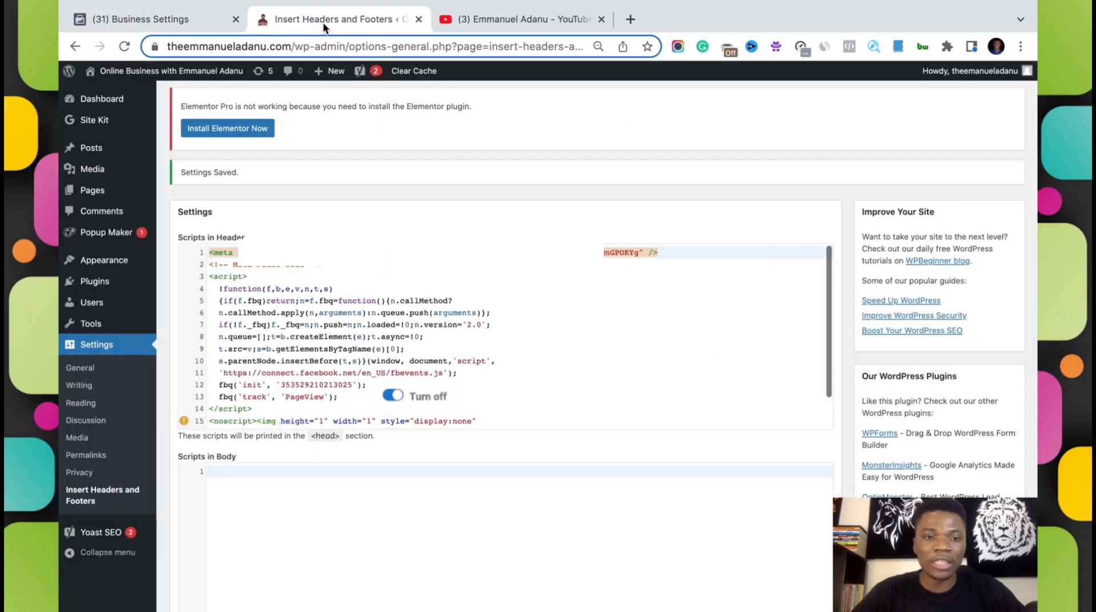
left_click(331, 48)
key("shift+Left")
key("shift+Left")
key("shift+Left")
key("shift+Left")
key("shift+Left")
key("shift+Left")
key("shift+Left")
key("shift+Left")
key("shift+Left")
key("shift+Left")
key("shift+Left")
key("shift+Left")
key("shift+Left")
key("shift+Left")
key("shift+Left")
key("shift+Left")
key("shift+Left")
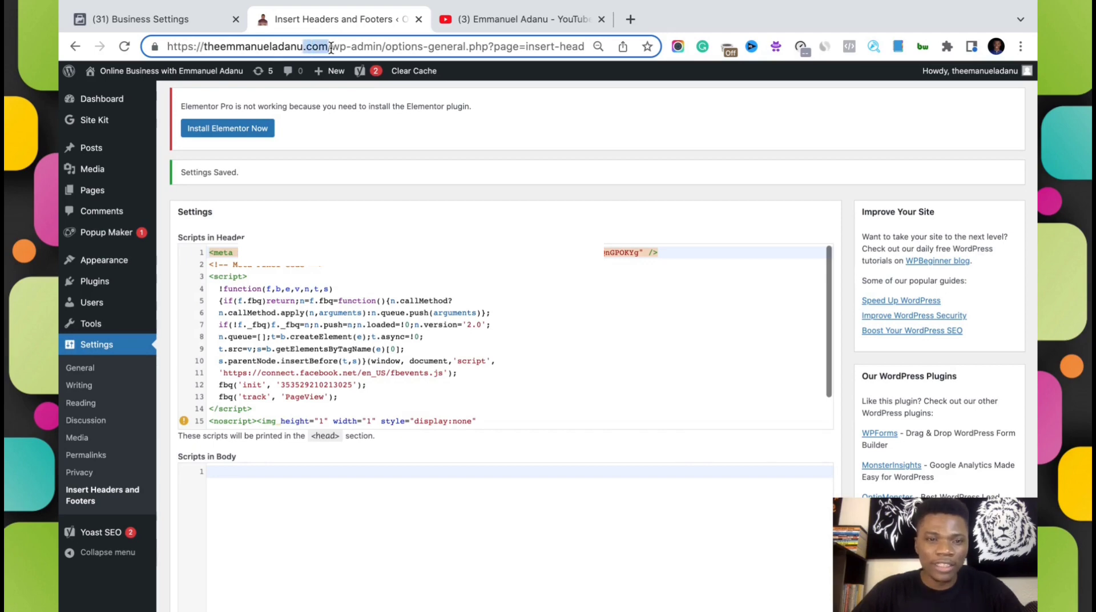
key("alt+shift+Left")
key("alt+shift+Left")
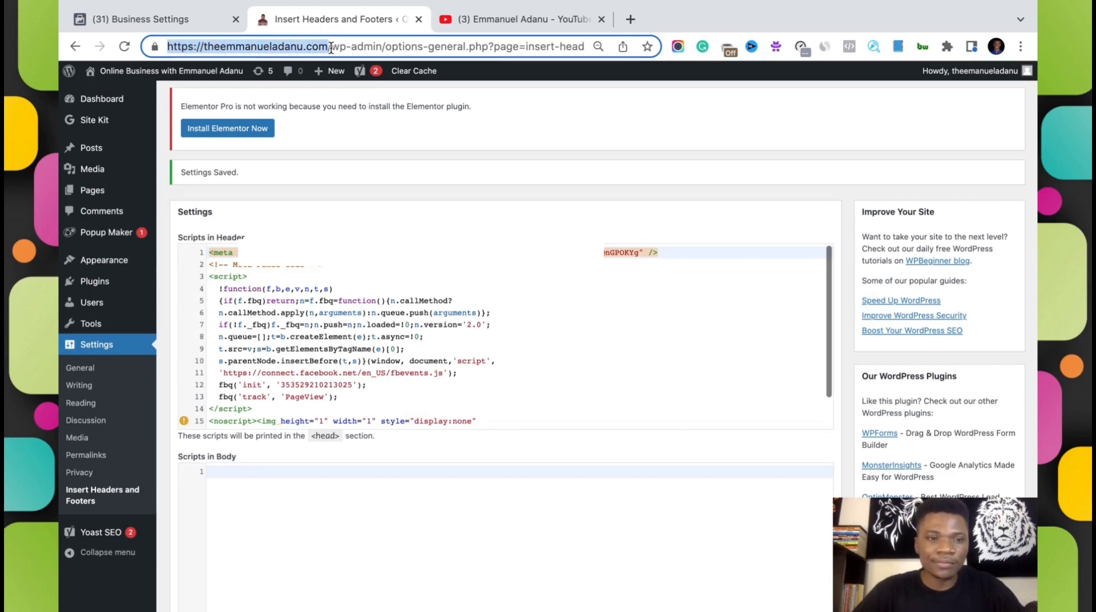
key("super+c")
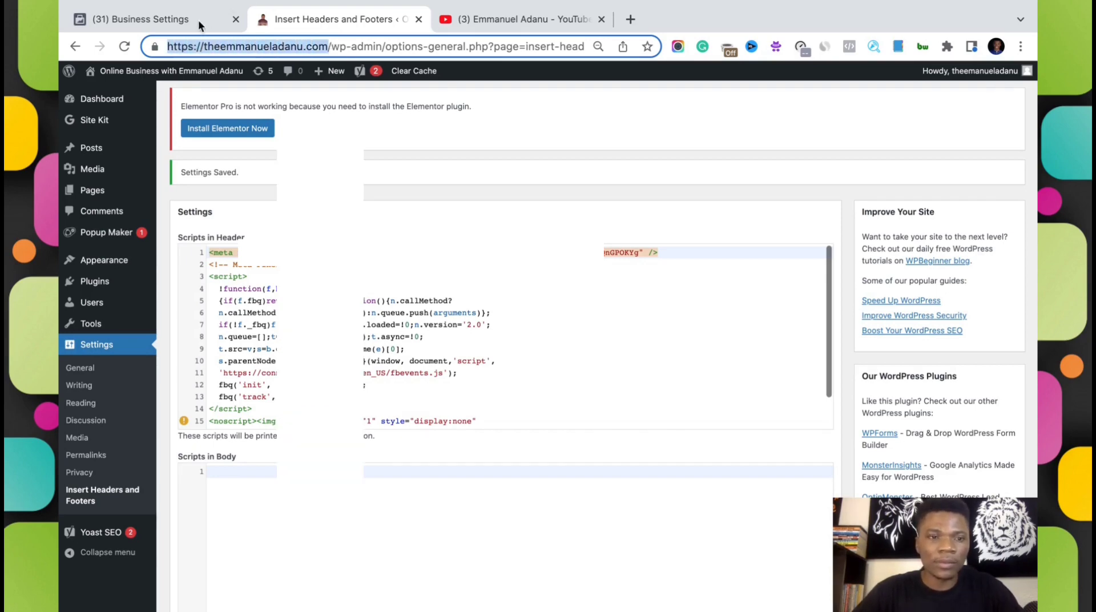
Paste the site URL into Test the base code and send test traffic
left_click(197, 19)
left_click(458, 520)
key("super+v")
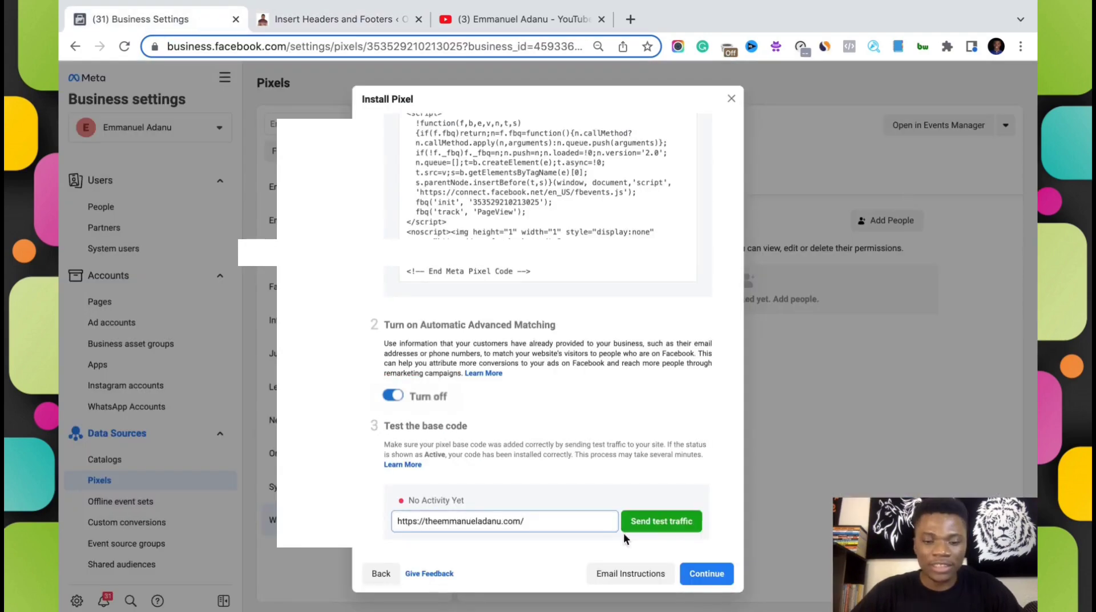
left_click(669, 521)
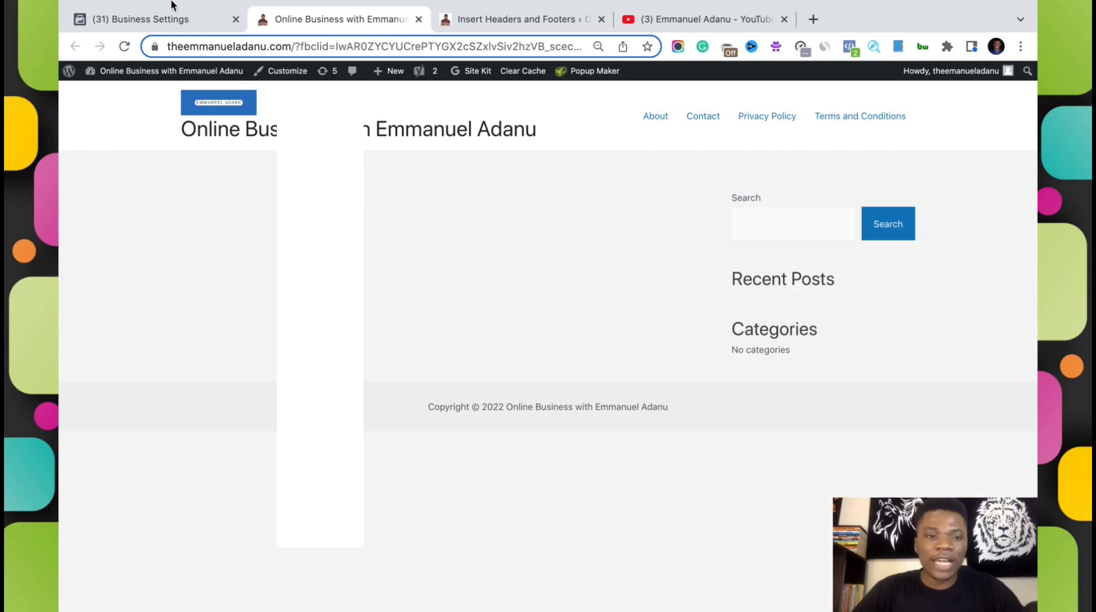
left_click(168, 19)
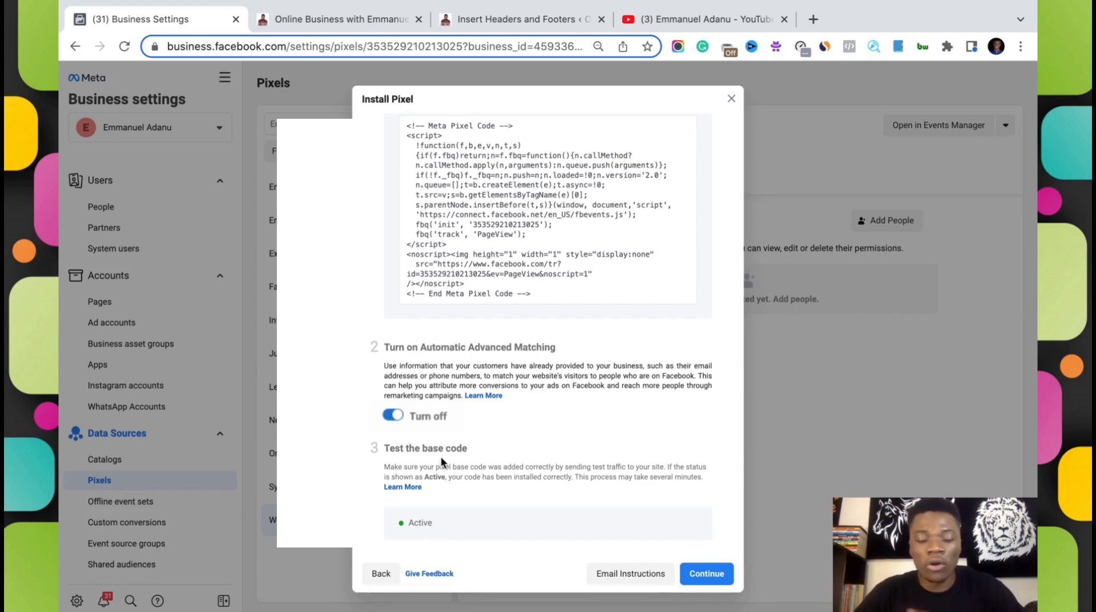
Continue past the base code step and cancel the Event Setup Tool
left_click(704, 574)
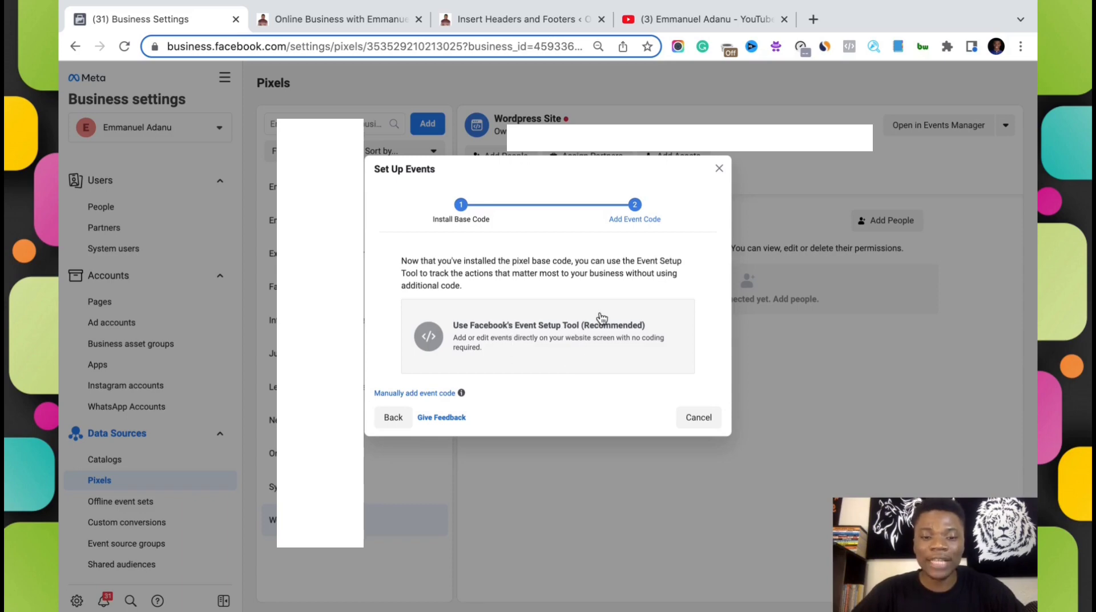
left_click(563, 345)
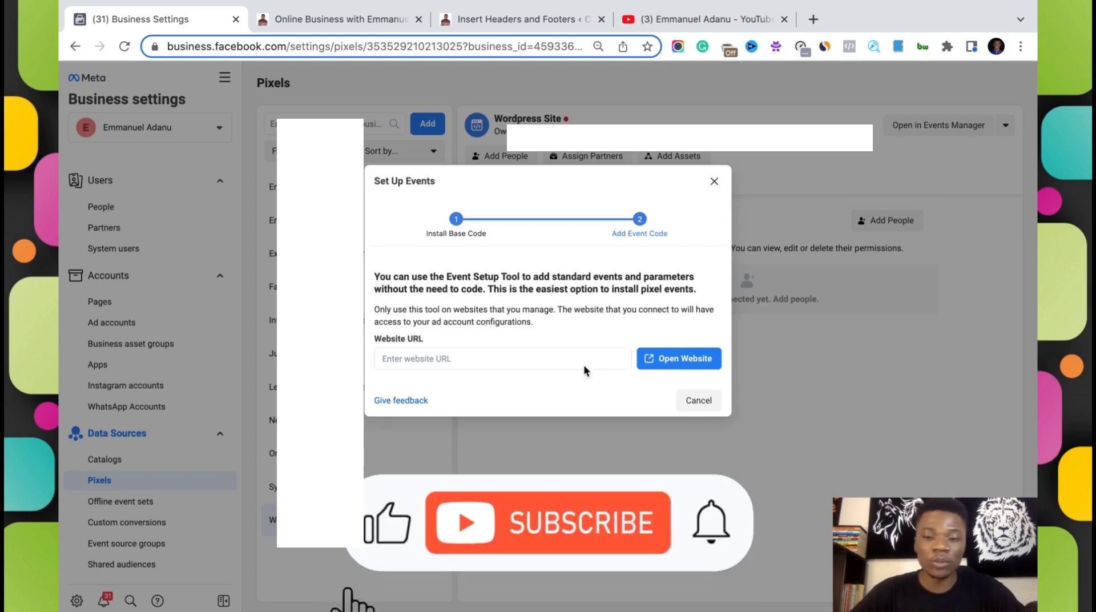
left_click(698, 401)
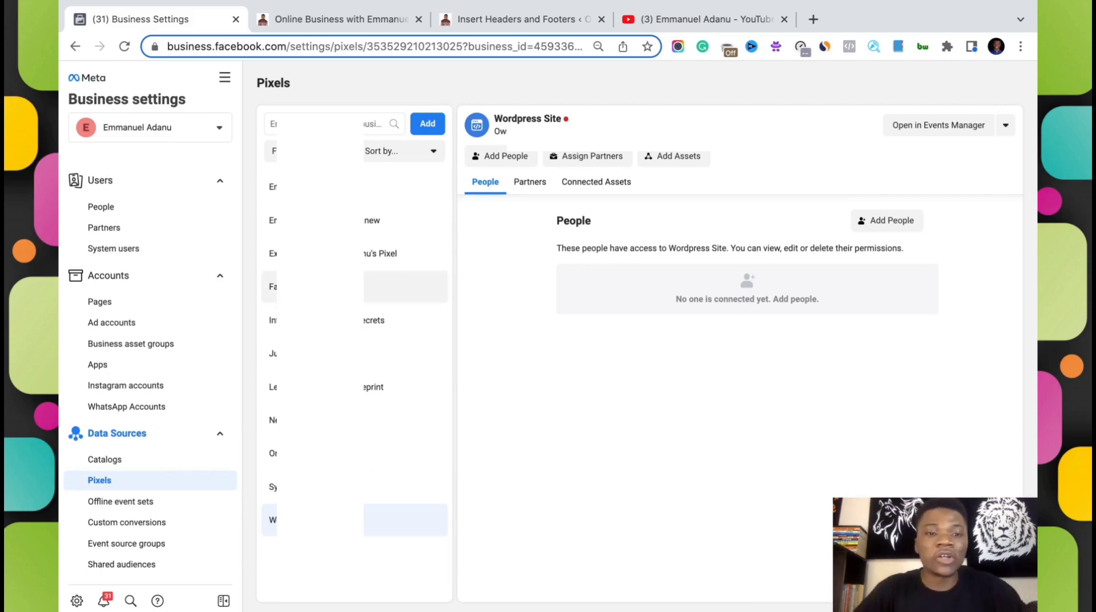
Find 'Facebook for Wordpress' under Plugins > Add New, then install and activate it
left_click(330, 23)
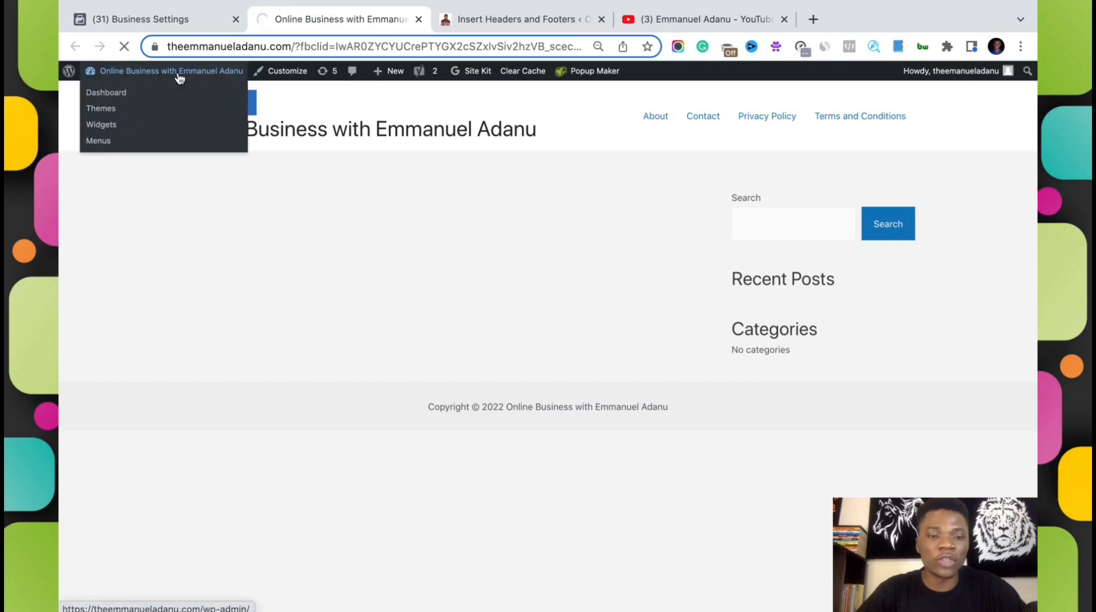
left_click(180, 78)
mouse_move(97, 323)
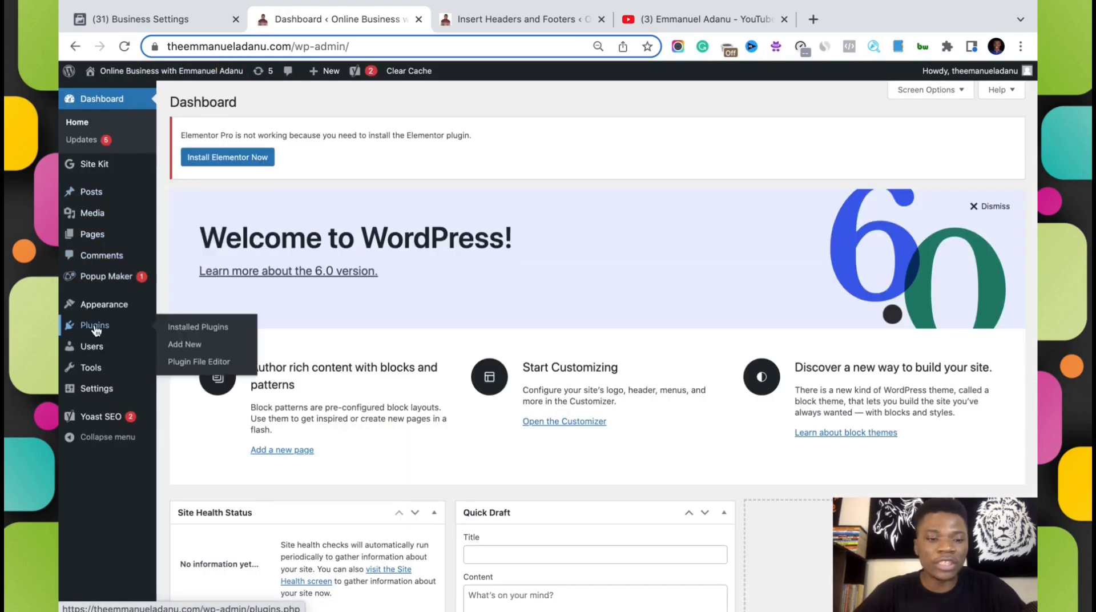
left_click(202, 346)
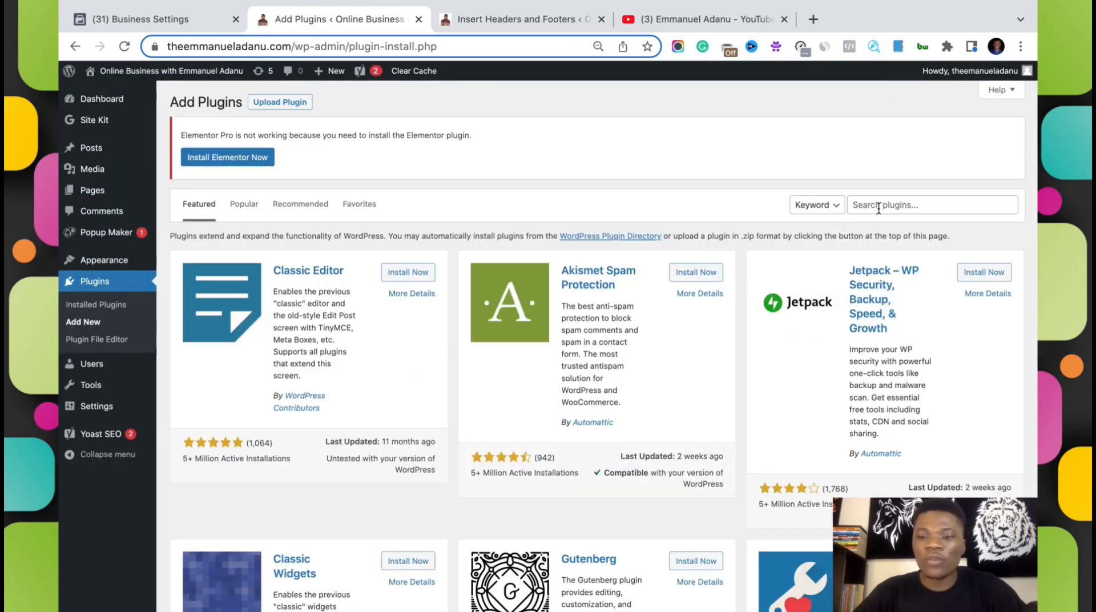
left_click(879, 207)
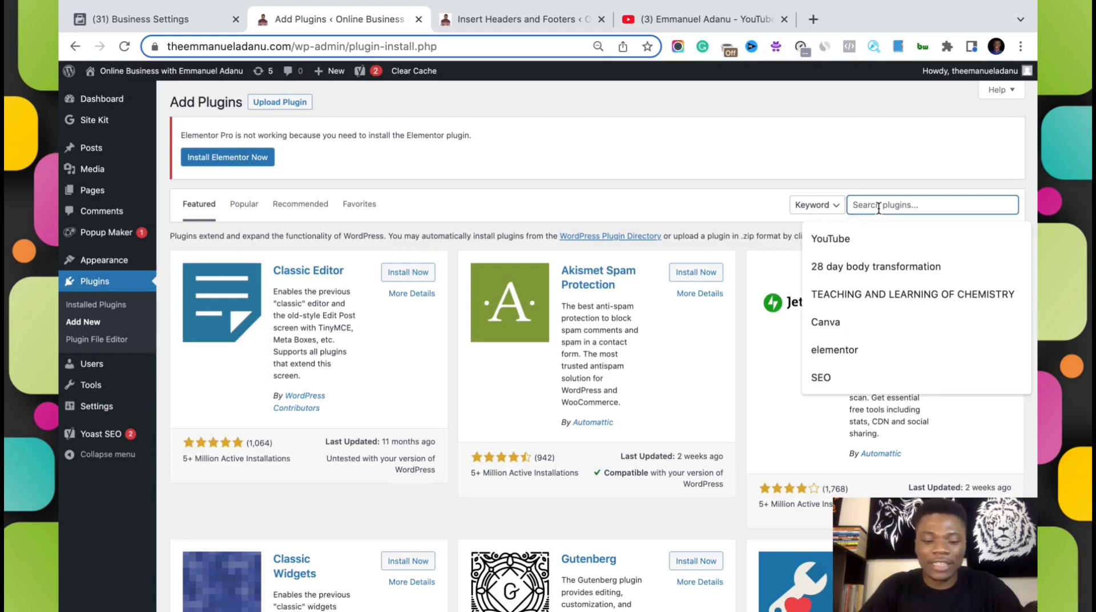
type("Facebook for ")
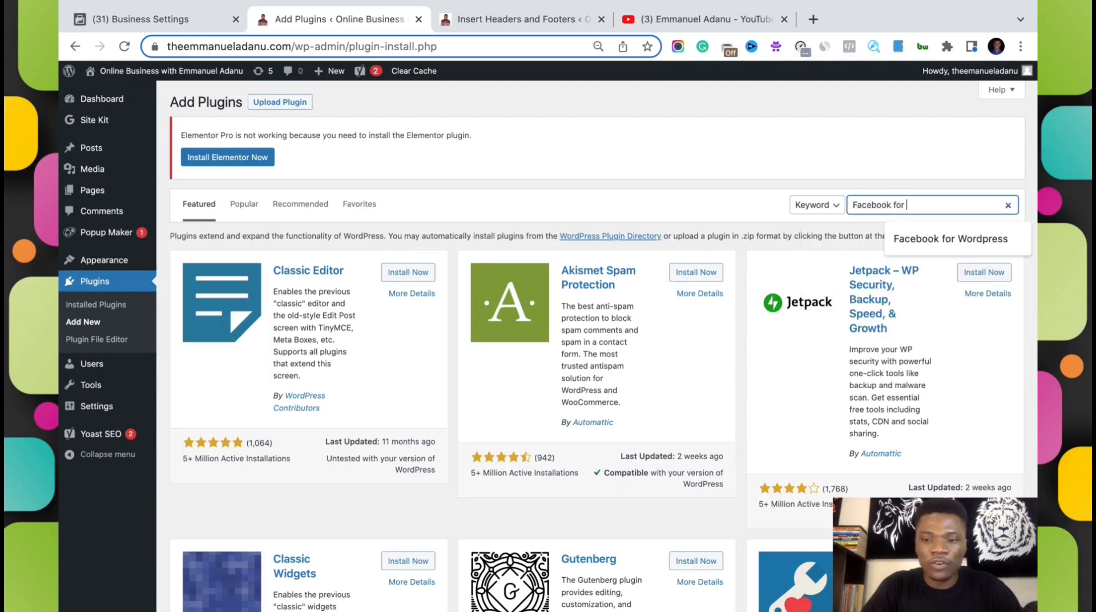
type("Wordpress")
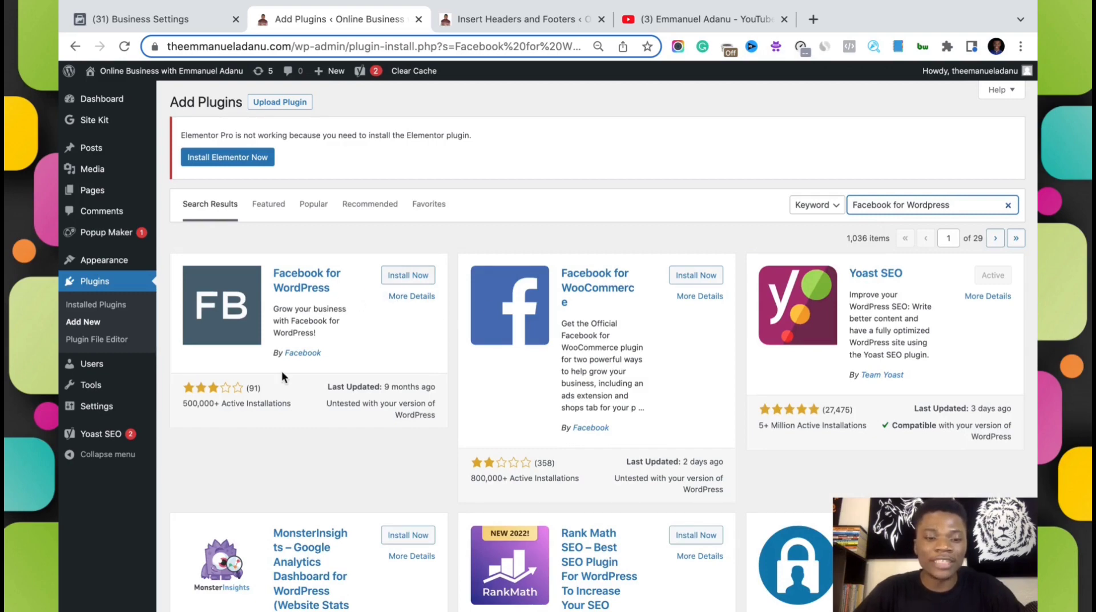
left_click(405, 276)
left_click(413, 276)
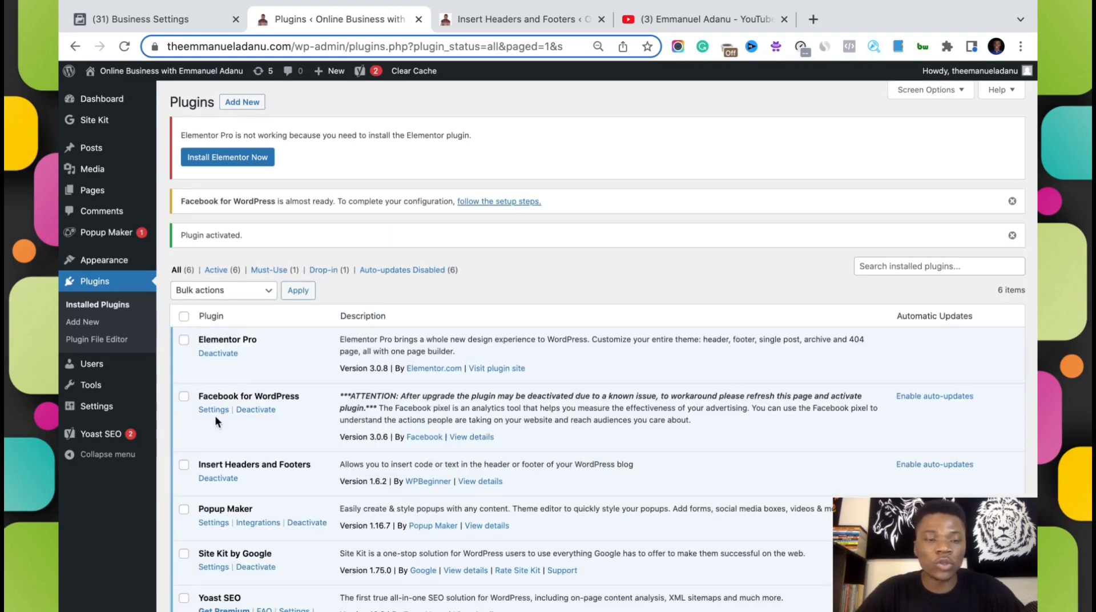
left_click(194, 30)
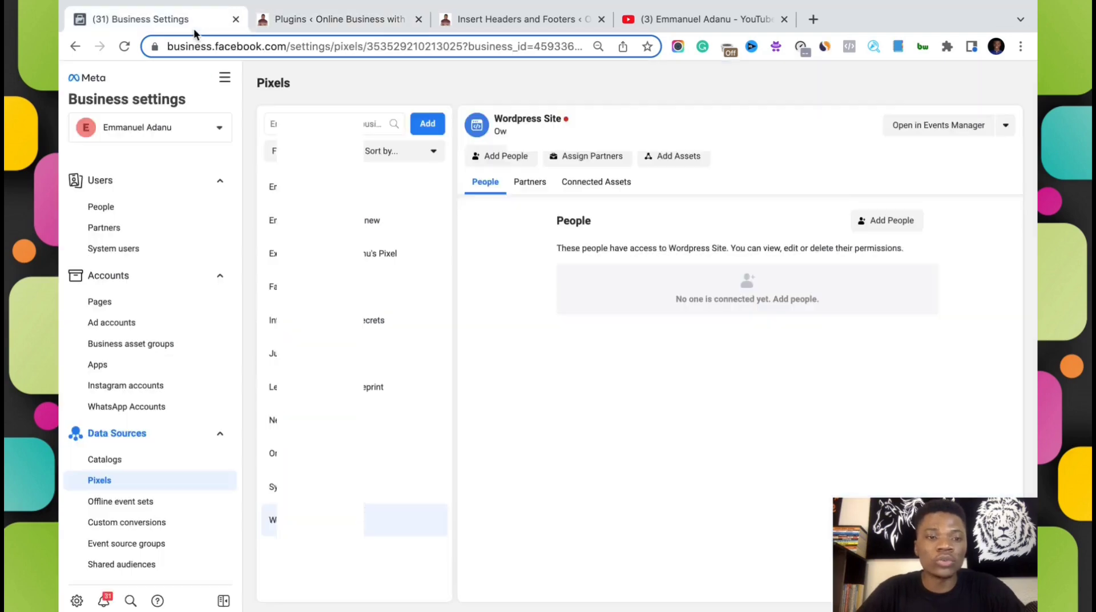
Create a second pixel named 'Wordpress II' and choose to set it up now
left_click(422, 124)
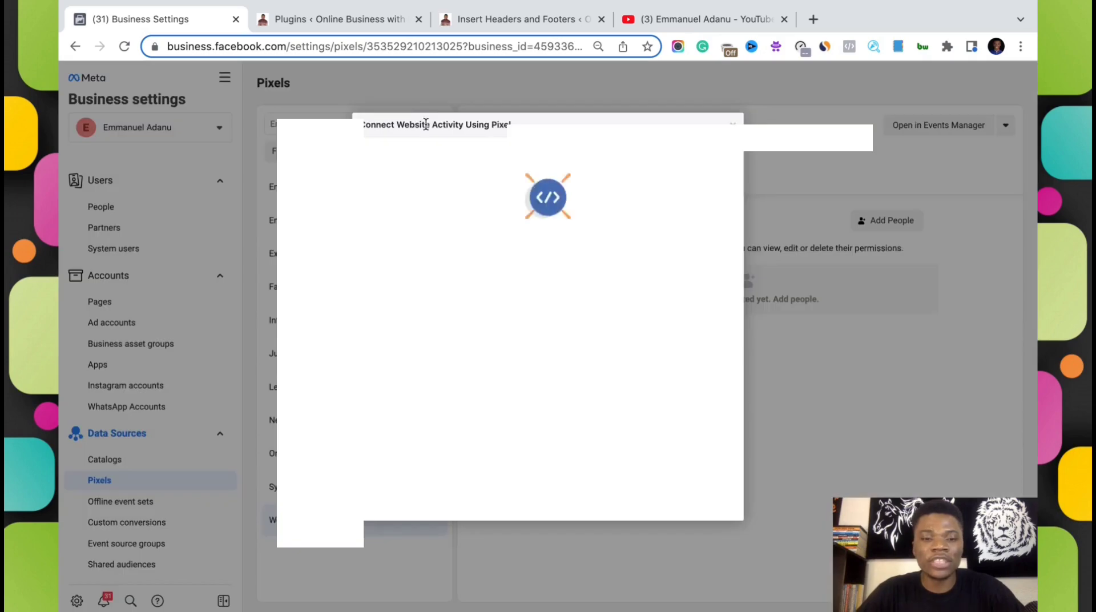
left_click(514, 353)
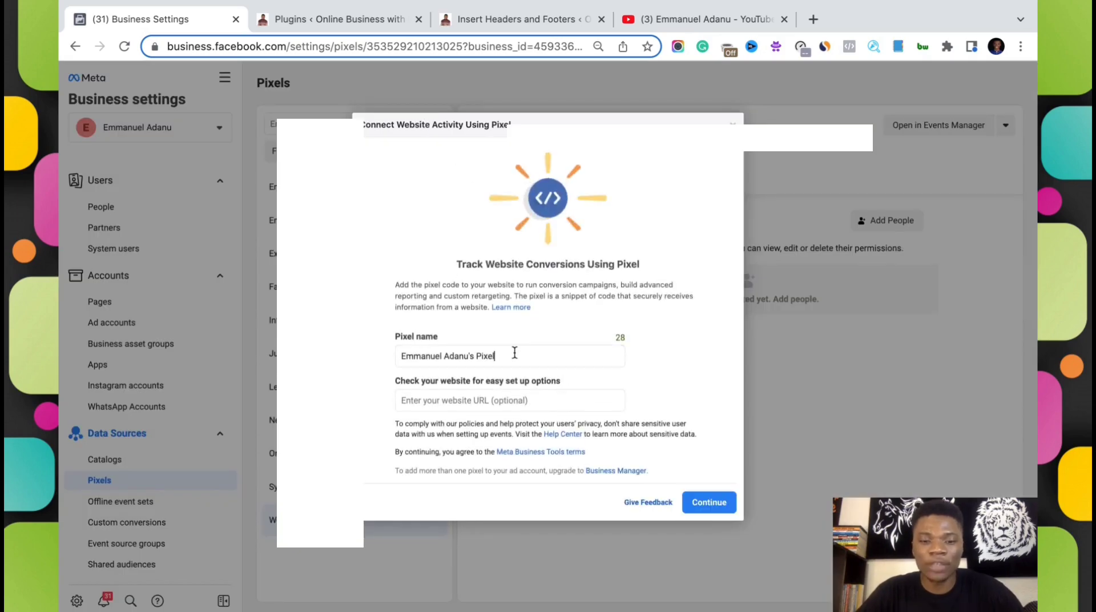
triple_click(514, 353)
type("Wordp")
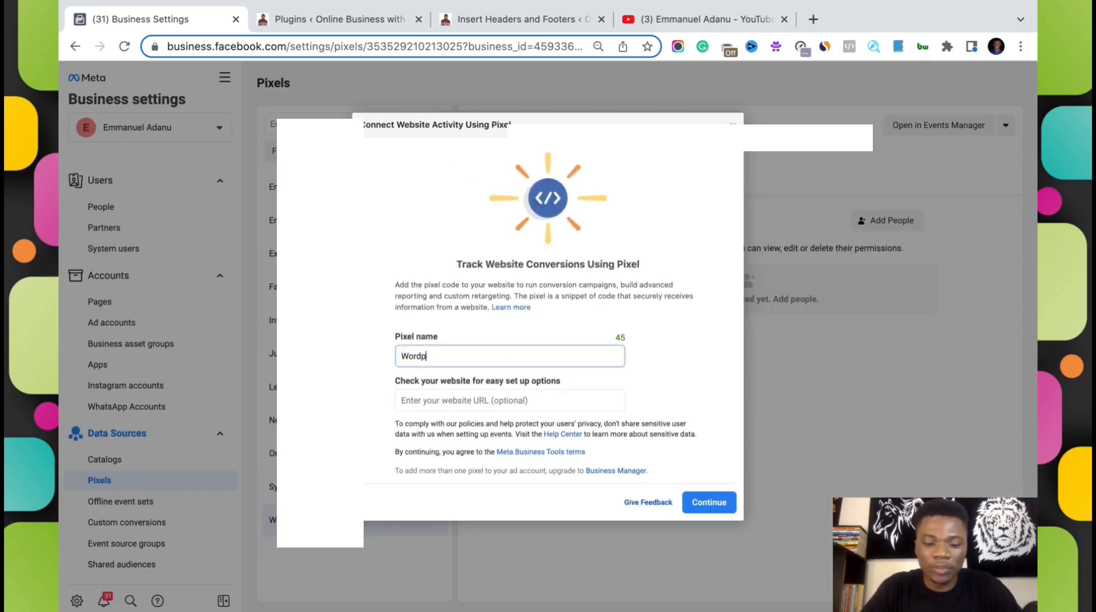
type("ress II")
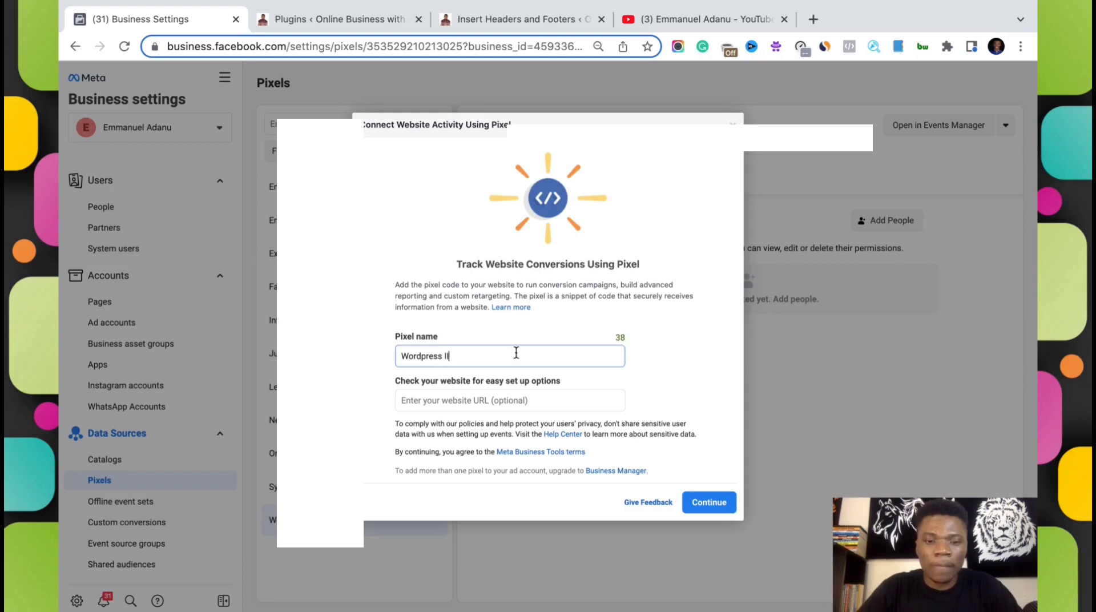
left_click(717, 502)
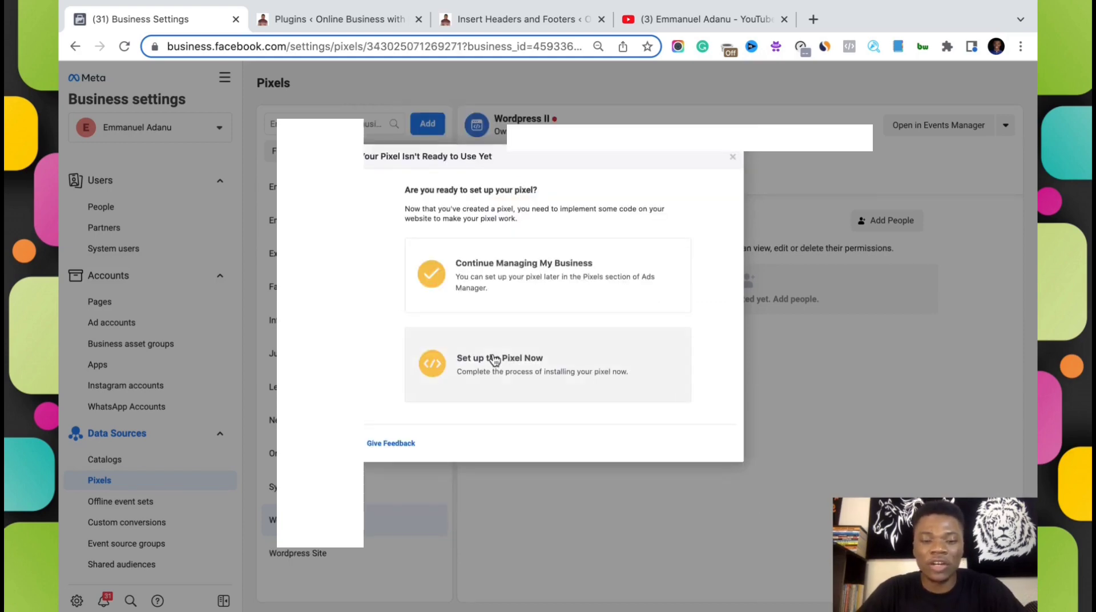
left_click(493, 360)
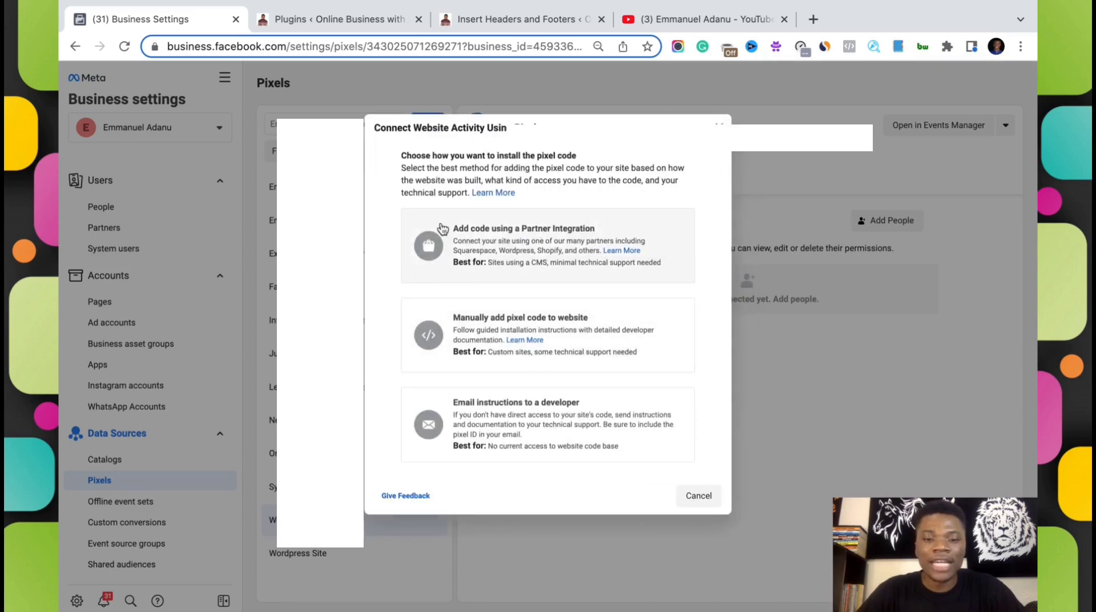
Choose the WordPress partner integration and advance to the Connect to Facebook step
left_click(537, 247)
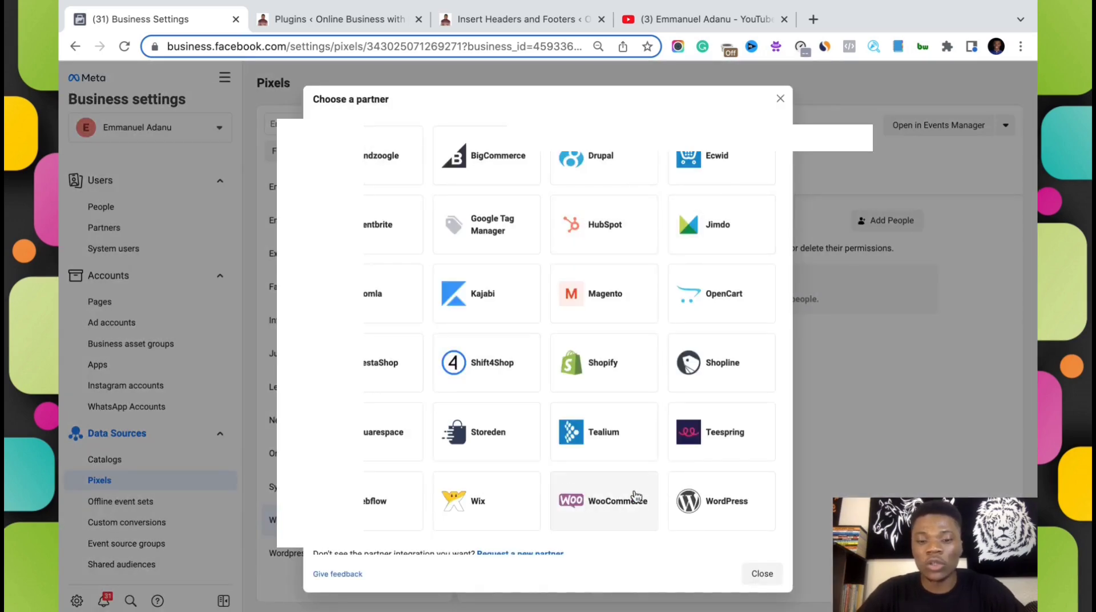
left_click(723, 511)
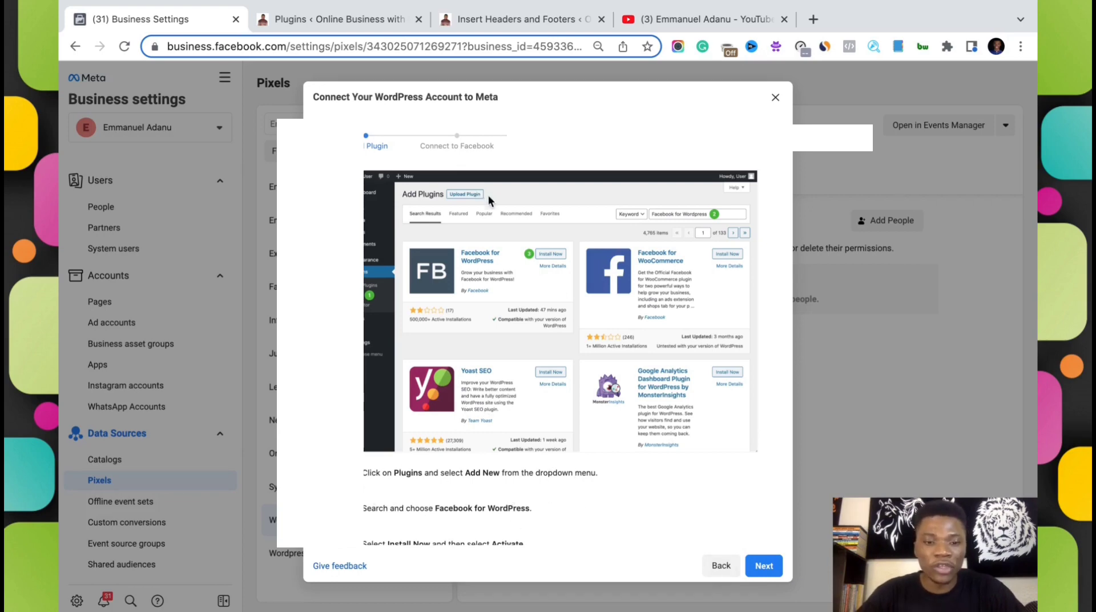
left_click(762, 564)
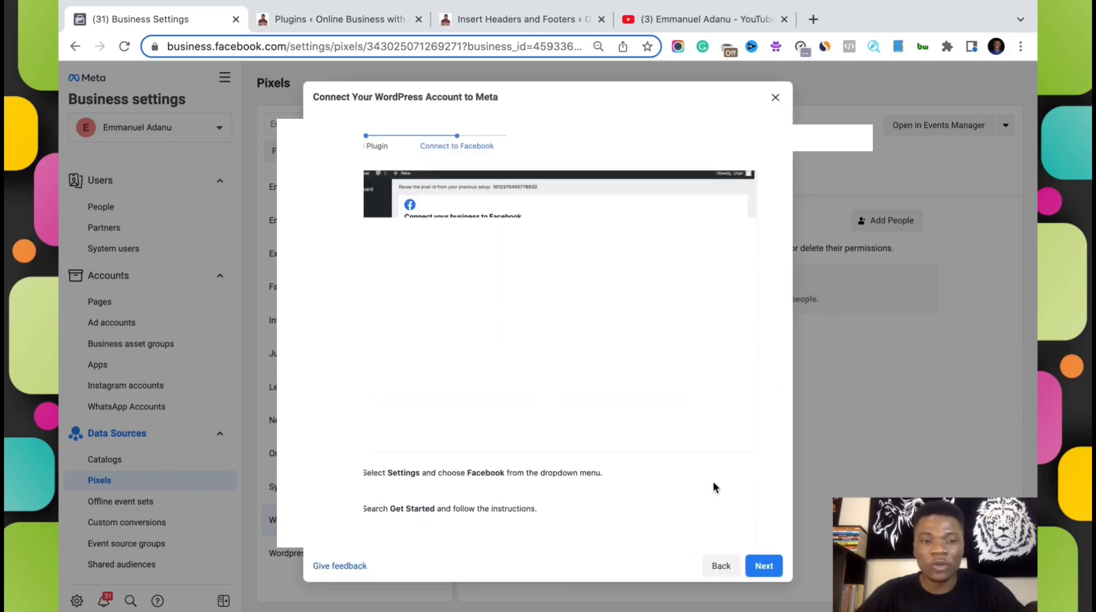
left_click(376, 19)
mouse_move(99, 408)
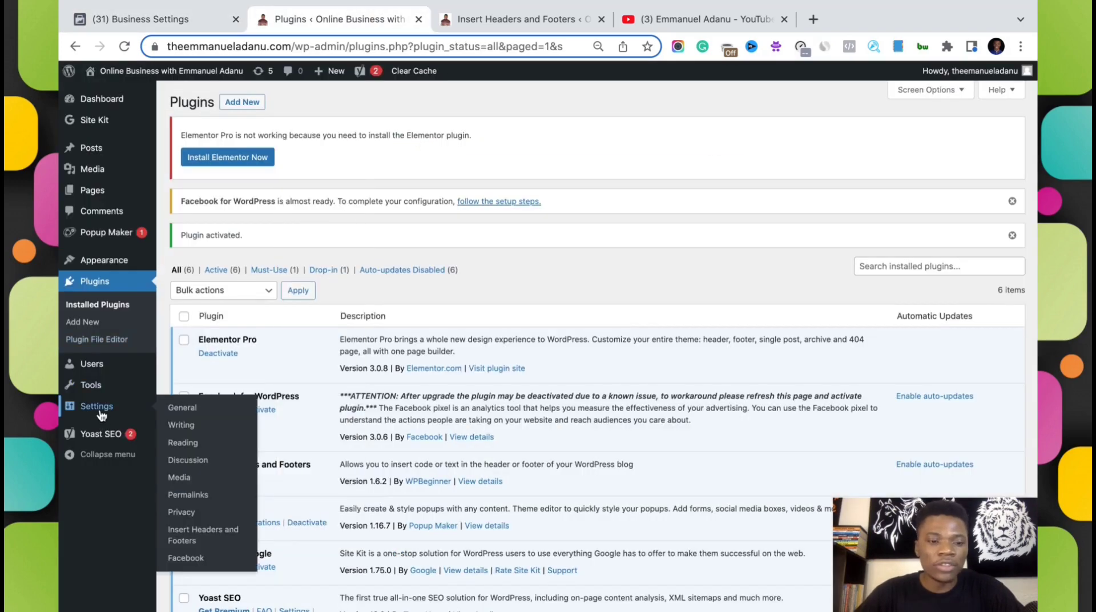
Open Settings > Facebook in WordPress and start the connection with Get Started
left_click(193, 557)
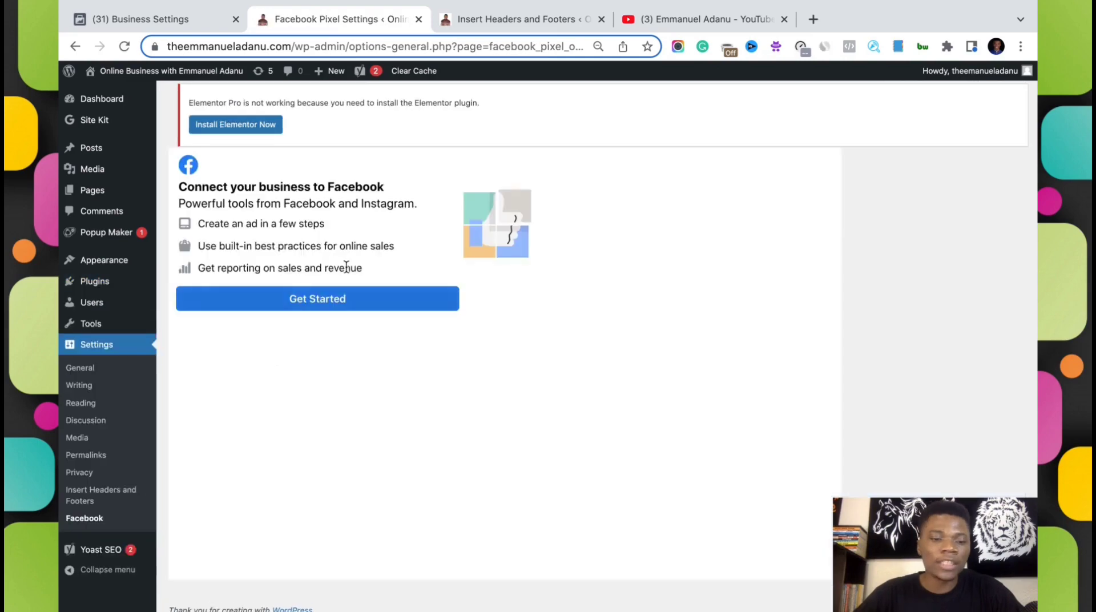
left_click(340, 303)
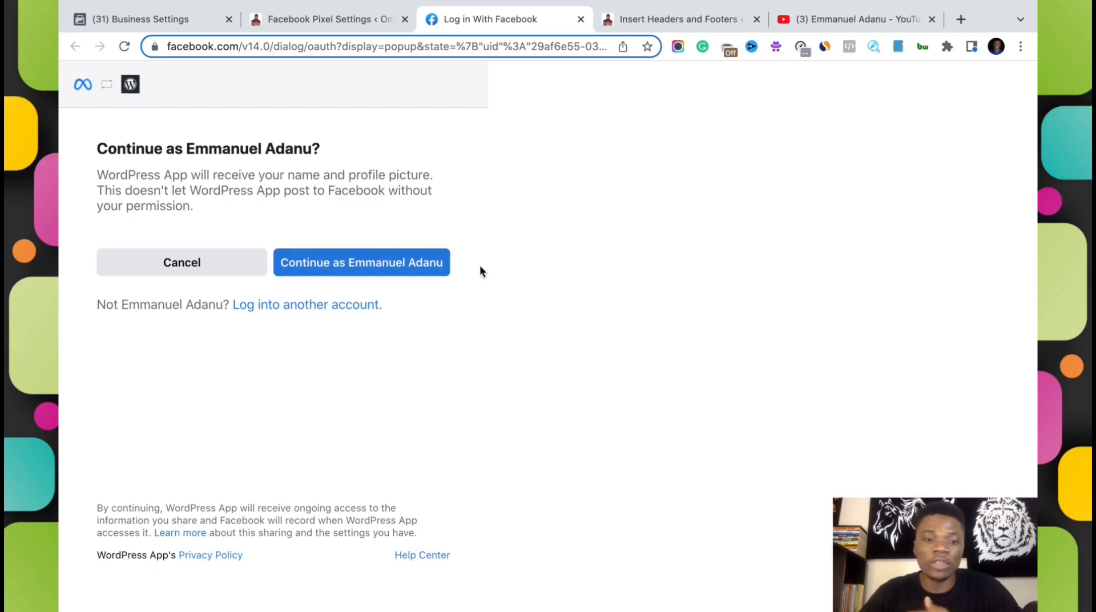
Continue as the signed-in account, enable automatic advanced matching, and allow business management
left_click(331, 264)
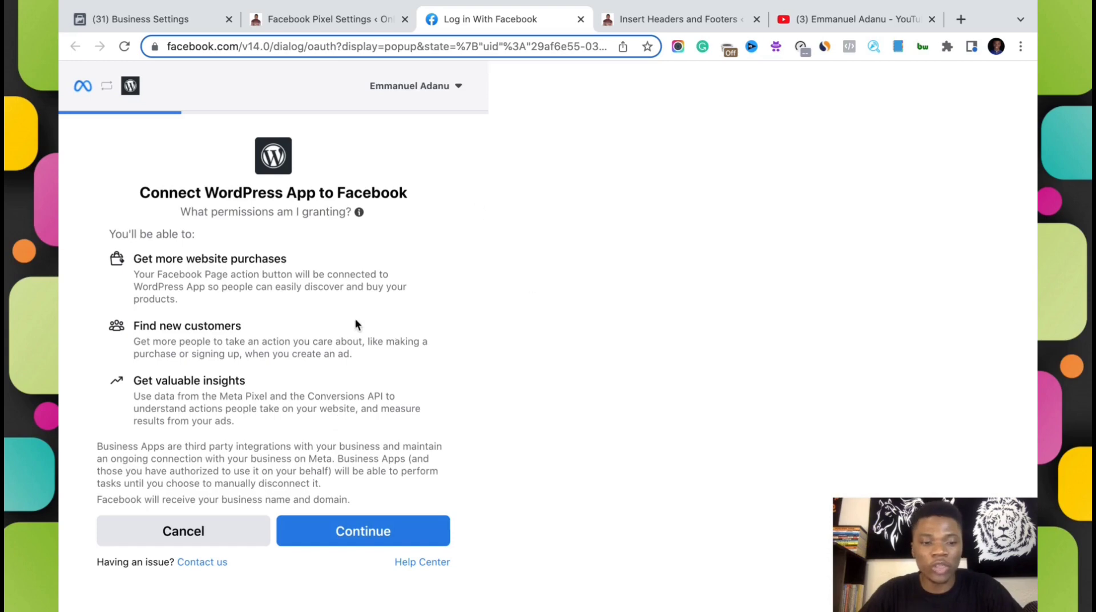
left_click(372, 530)
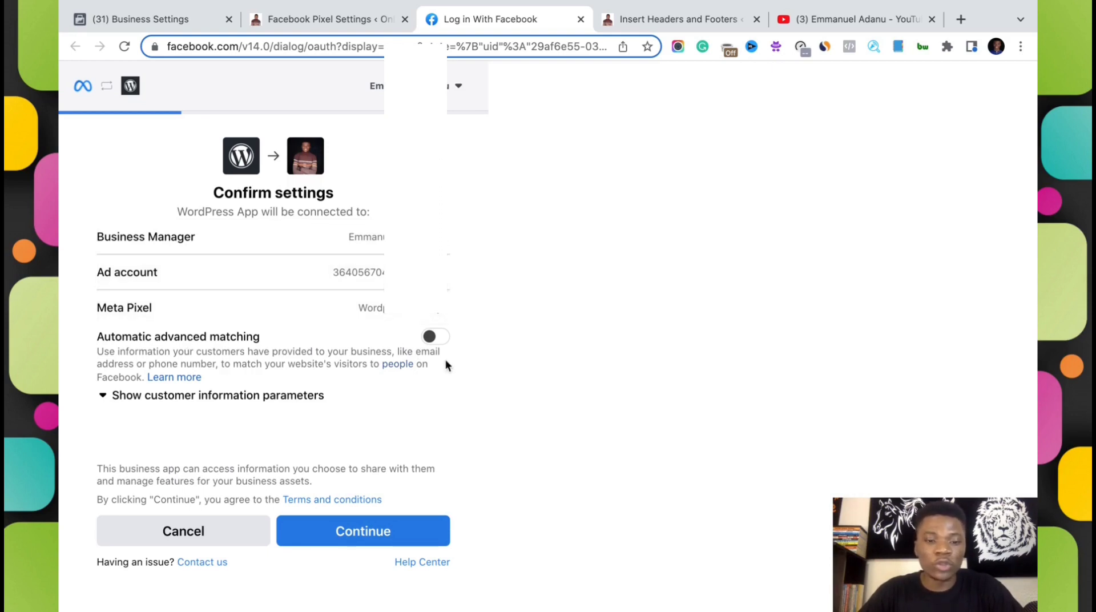
left_click(435, 337)
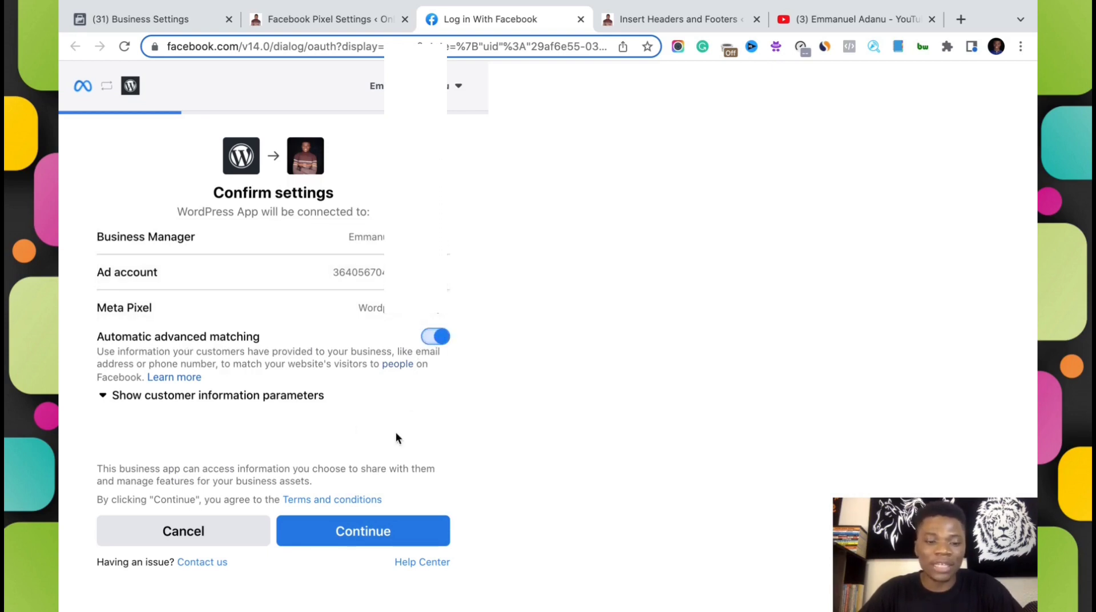
left_click(402, 521)
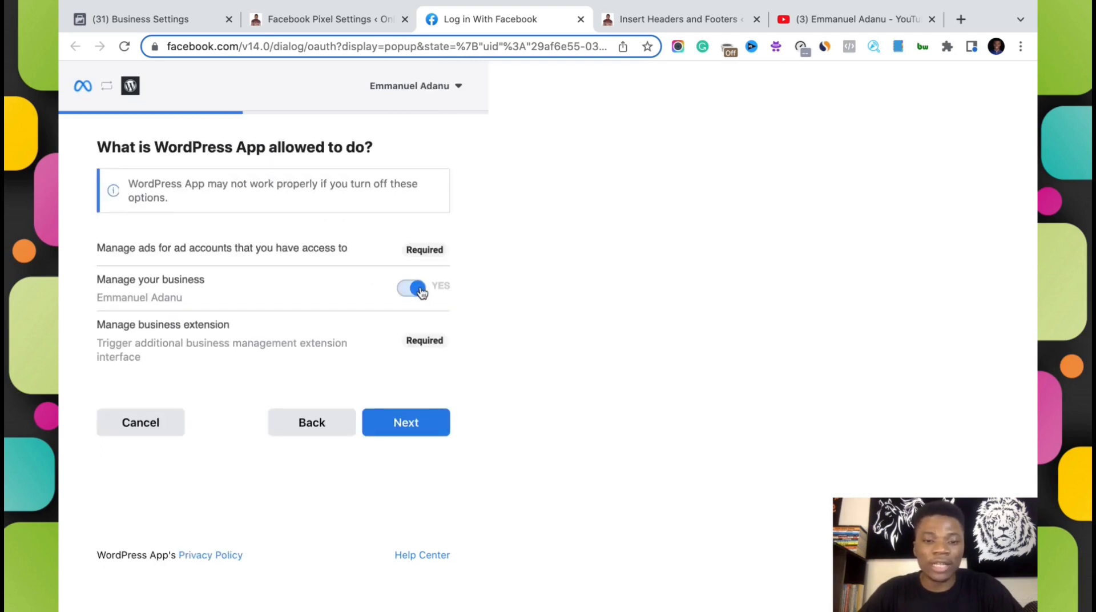
left_click(431, 420)
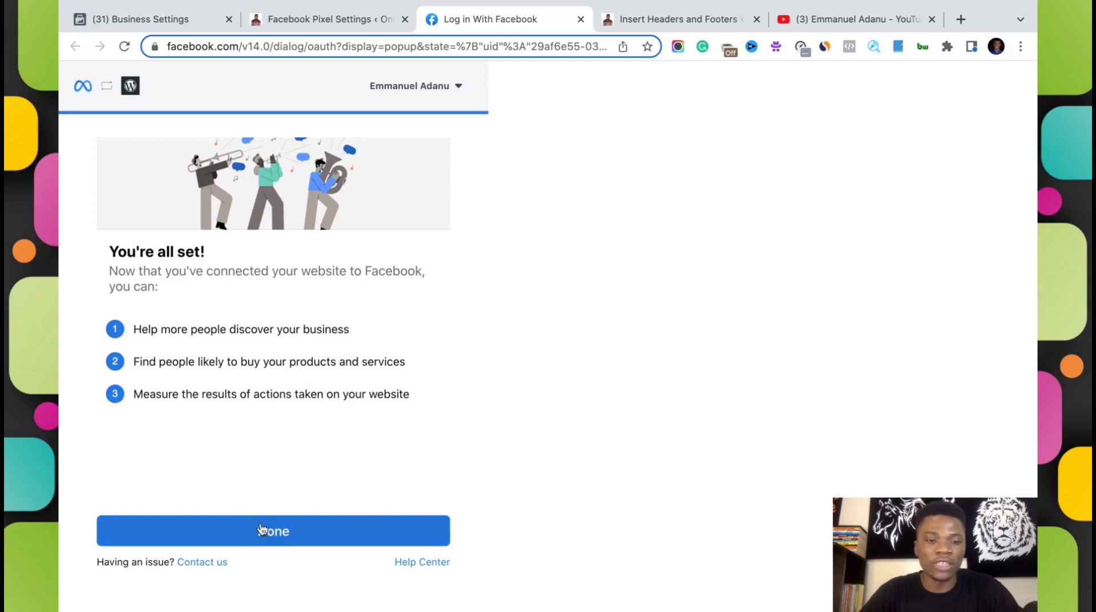
Finish the connection, agree to share the token with the site, and confirm
left_click(262, 544)
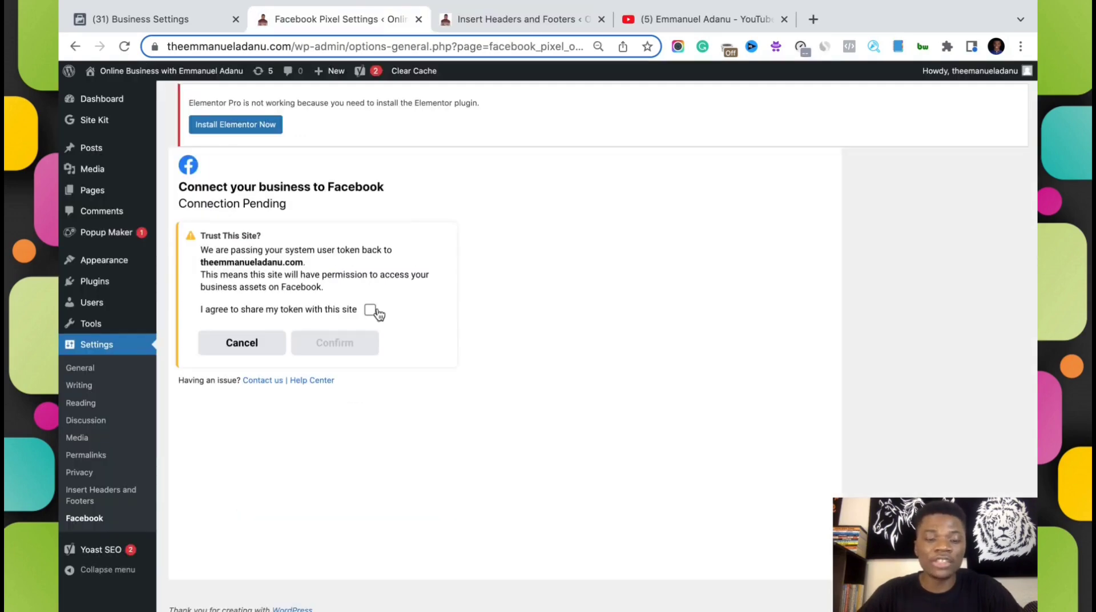
left_click(371, 311)
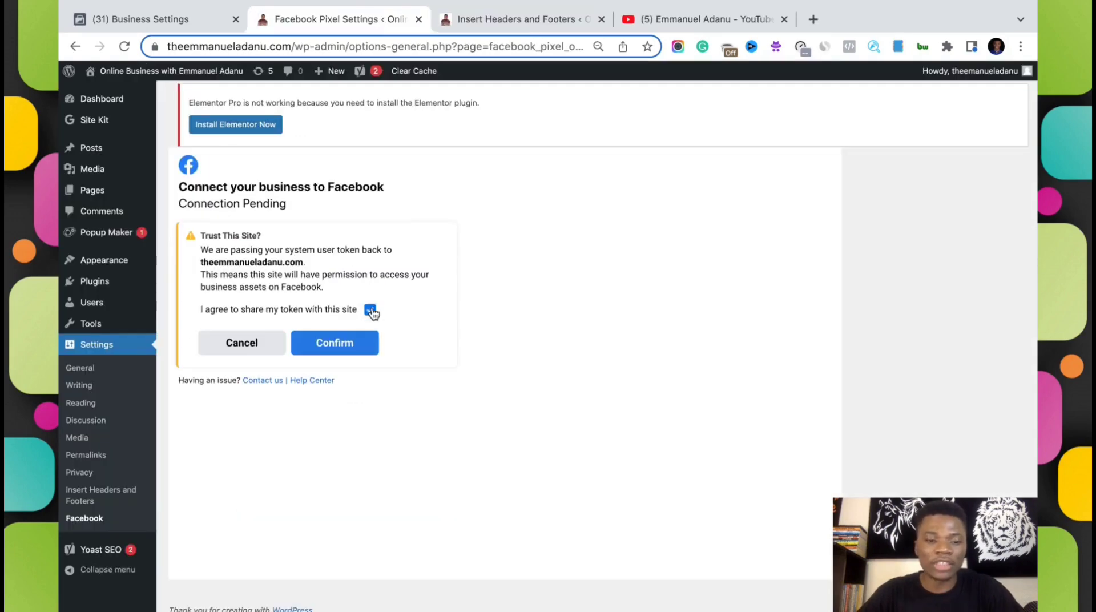
left_click(346, 345)
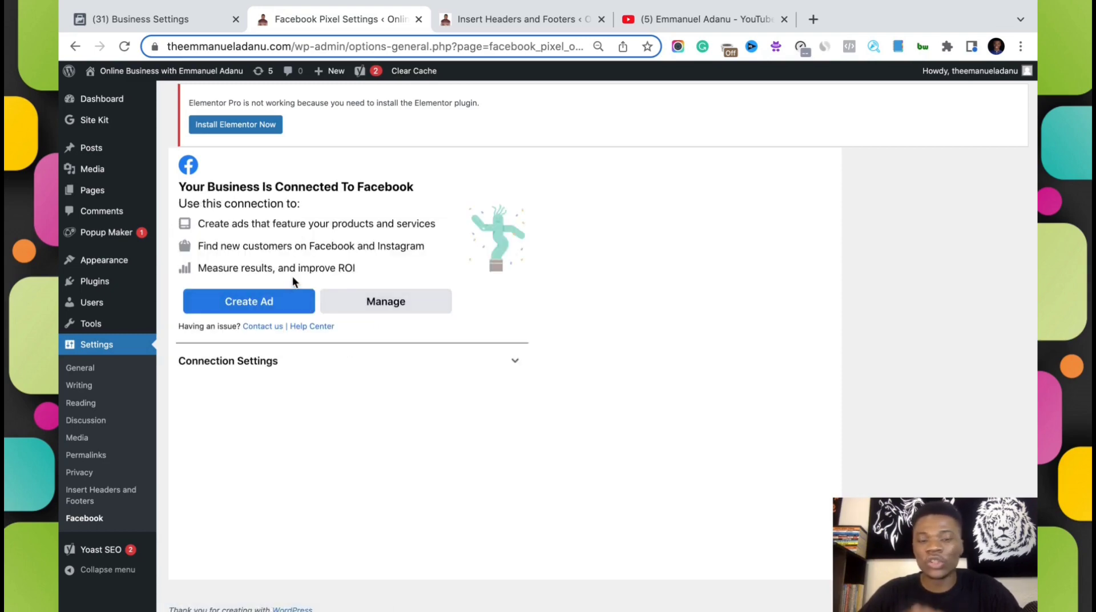
left_click(194, 17)
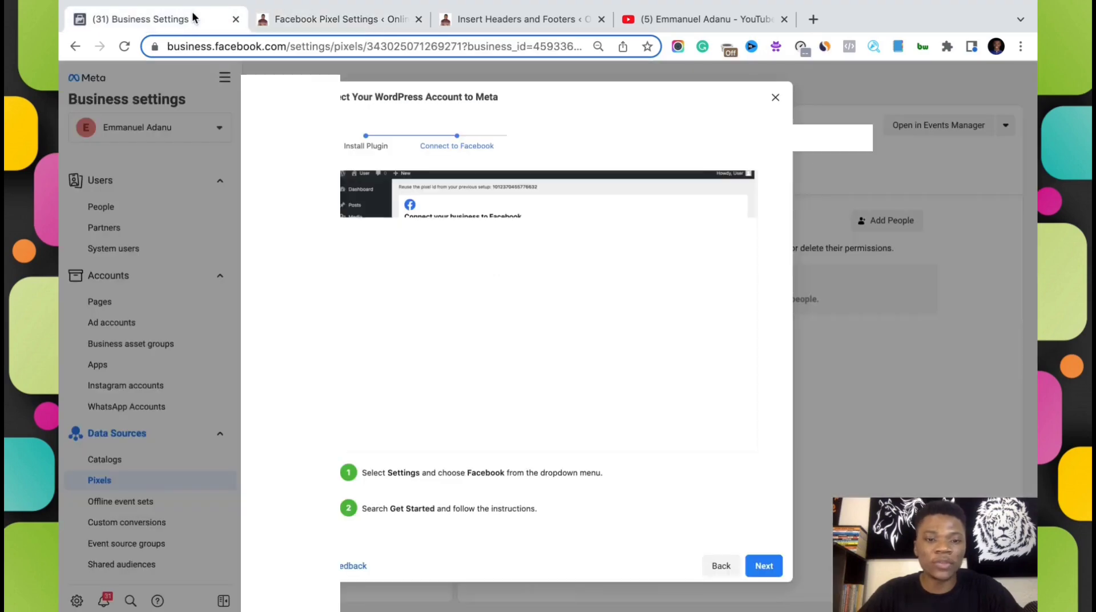
At the Verify connection stage, send test traffic to the pasted WordPress site URL, then return to Business Settings
left_click(760, 565)
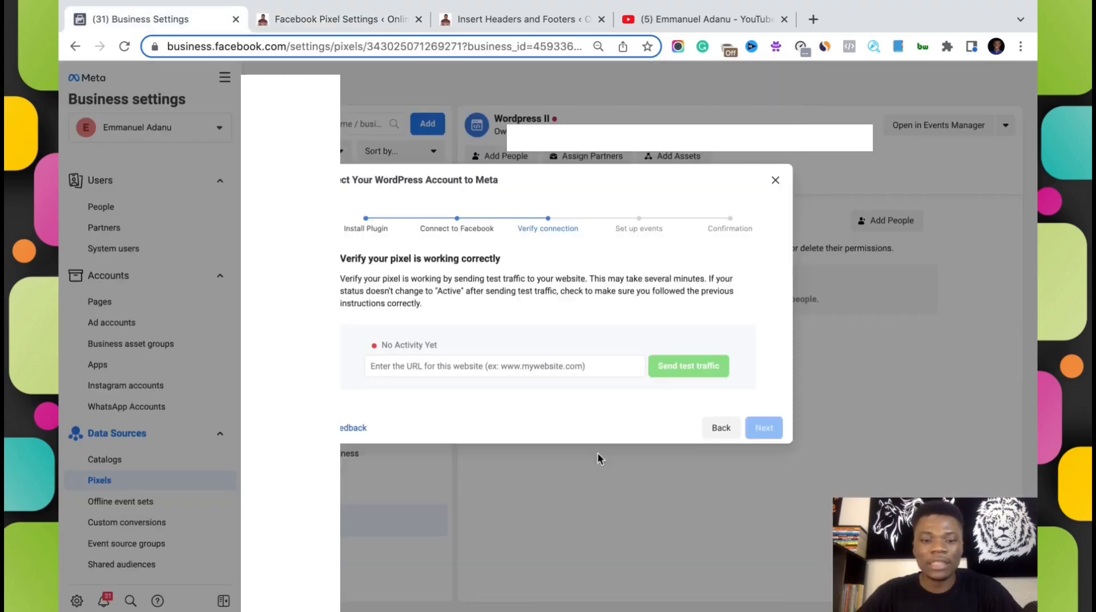
left_click(453, 360)
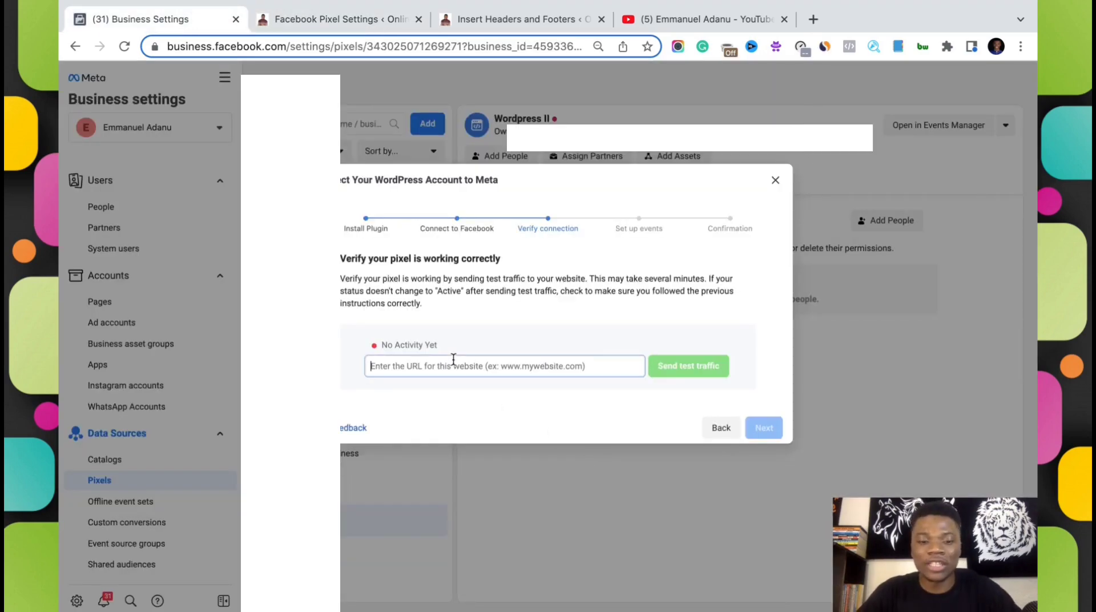
type("https://theemmanueladanu.com/")
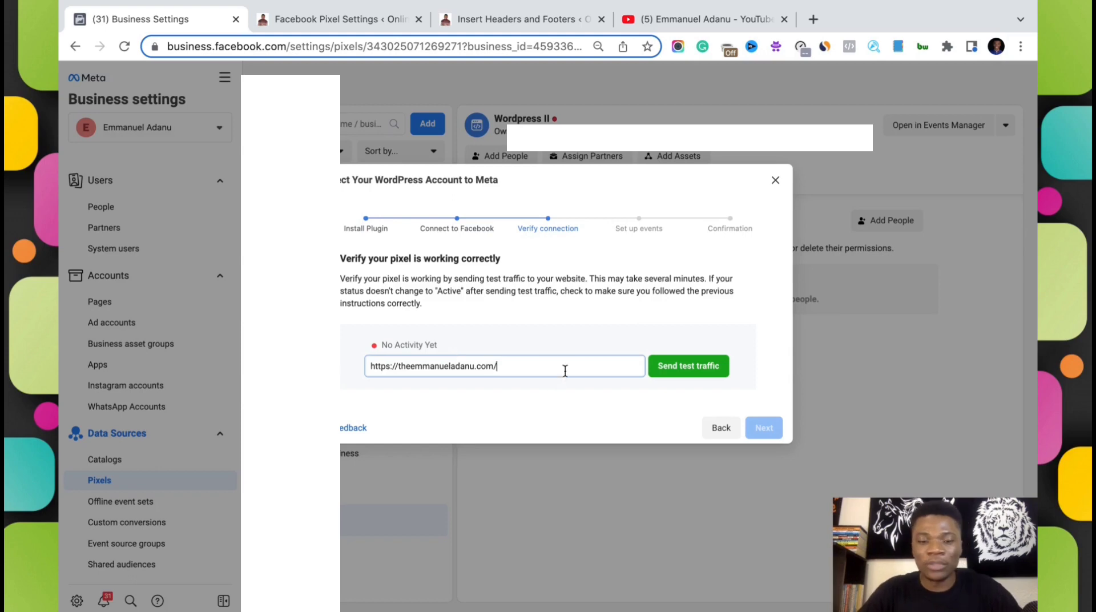
left_click(689, 365)
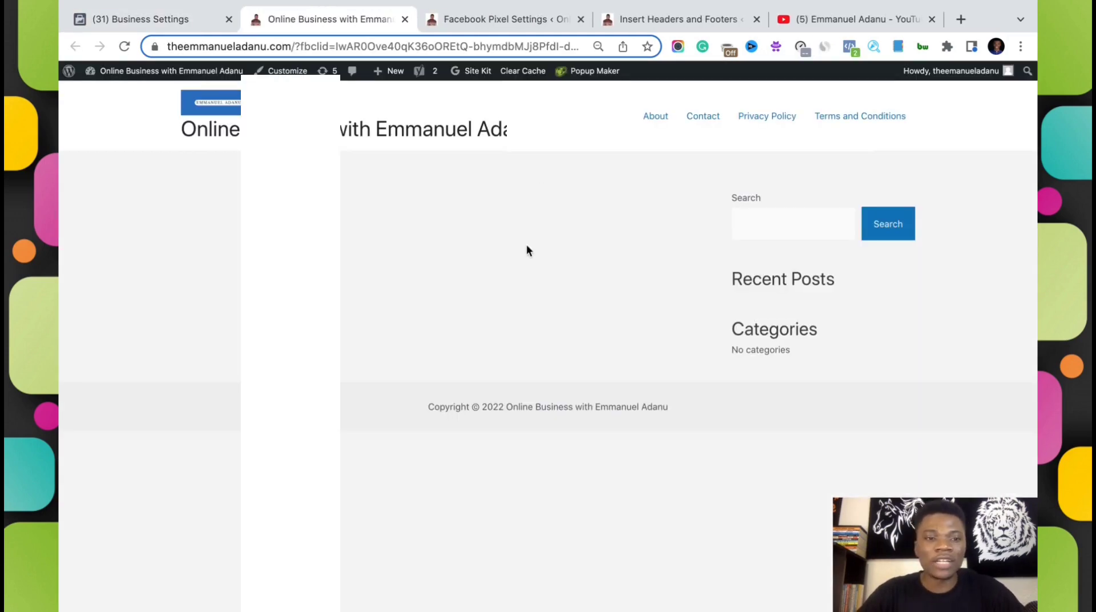
left_click(165, 21)
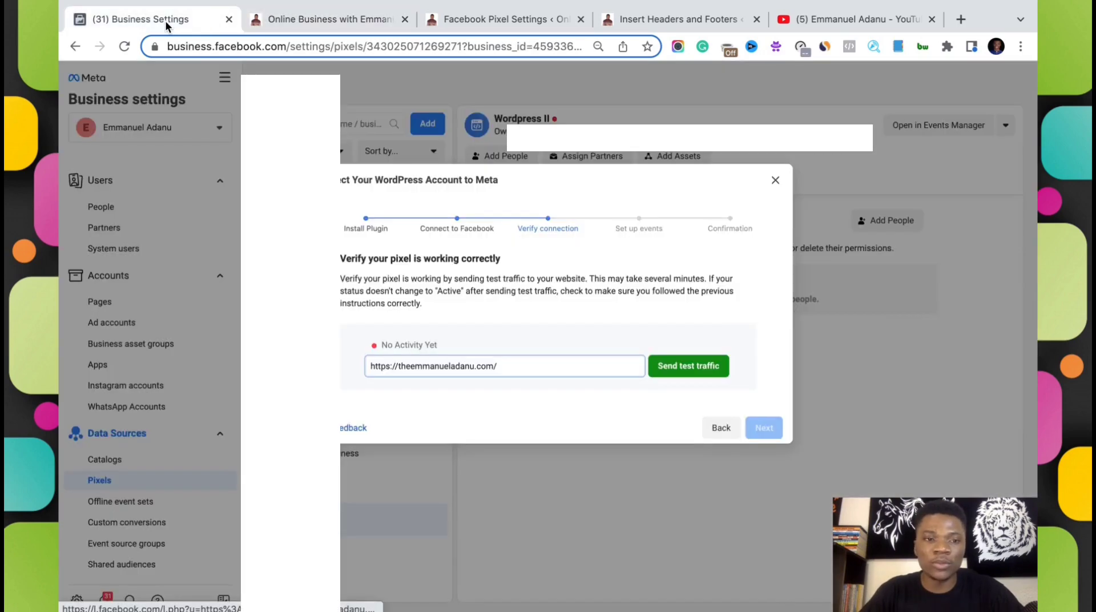